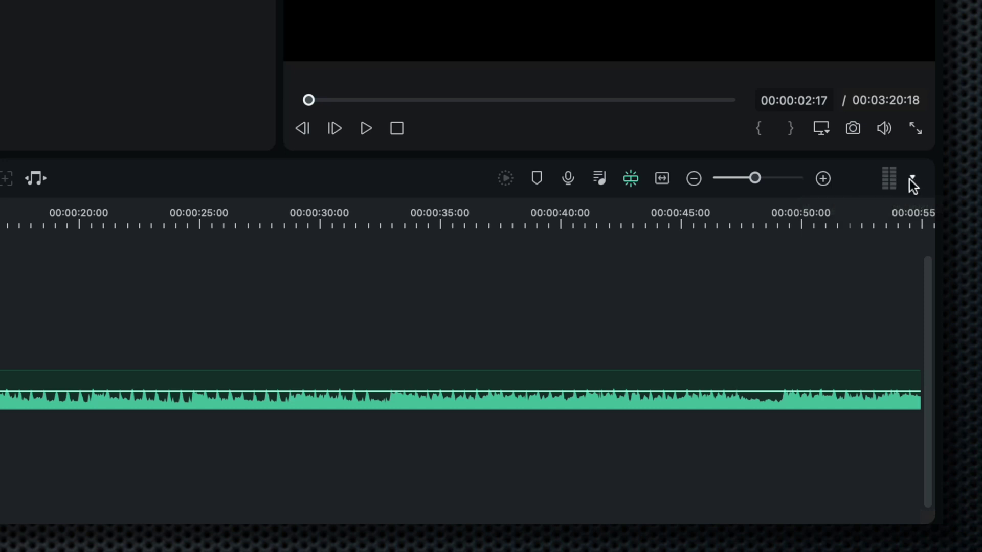
Expand the audio meter beside the timeline and play the music track to check its levels.
{"action": "left_click", "coordinate": [913, 178]}
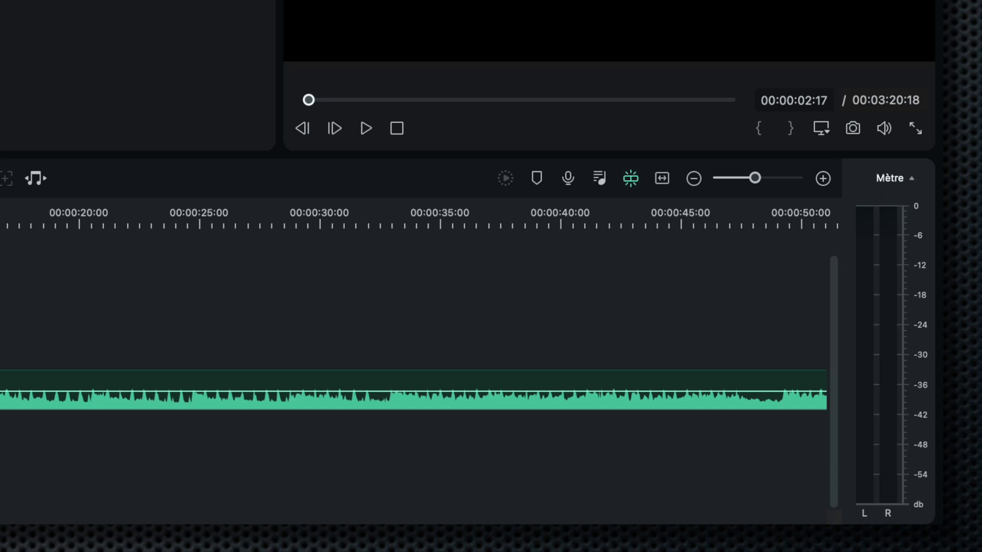
{"action": "key", "text": "space"}
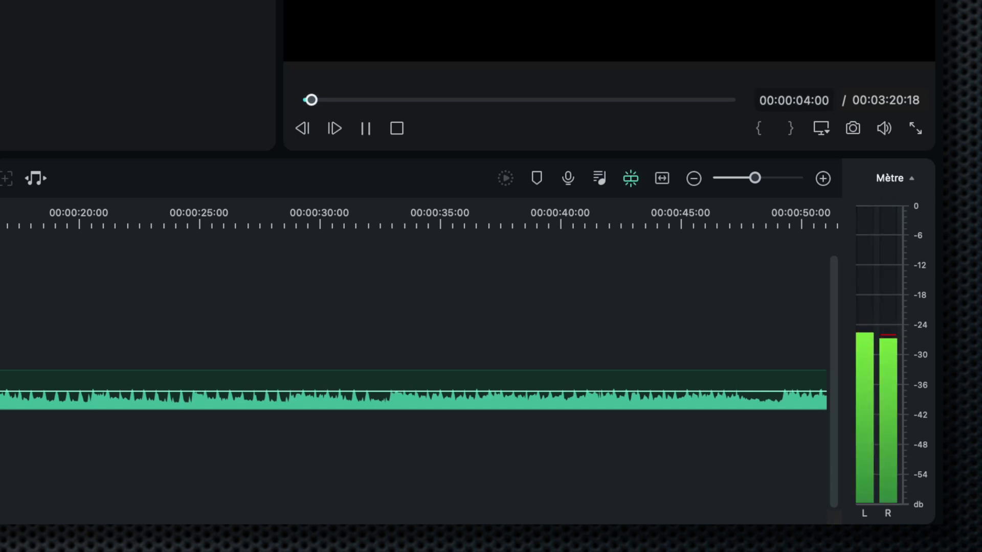
{"action": "key", "text": "space"}
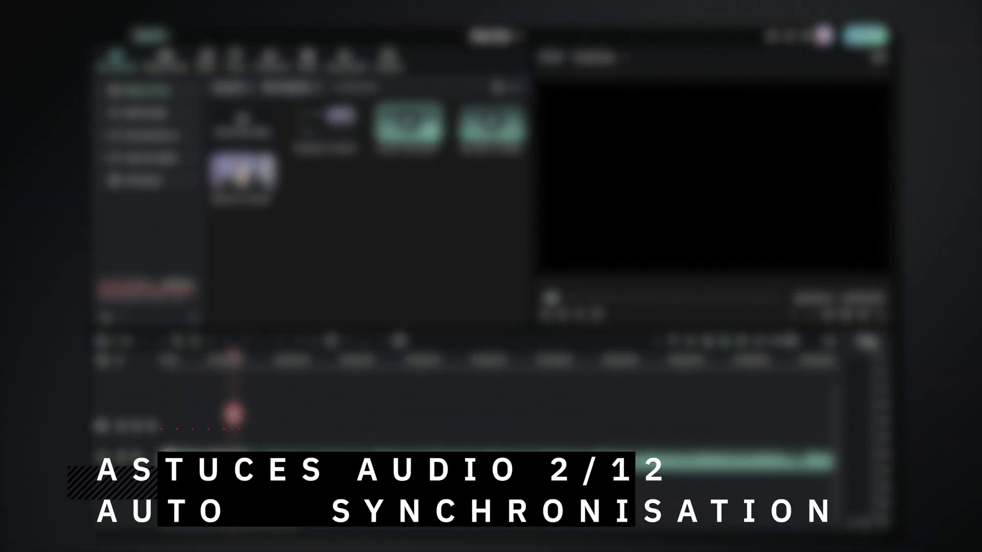
{"action": "left_click_drag", "start_coordinate": [242, 172], "coordinate": [491, 440]}
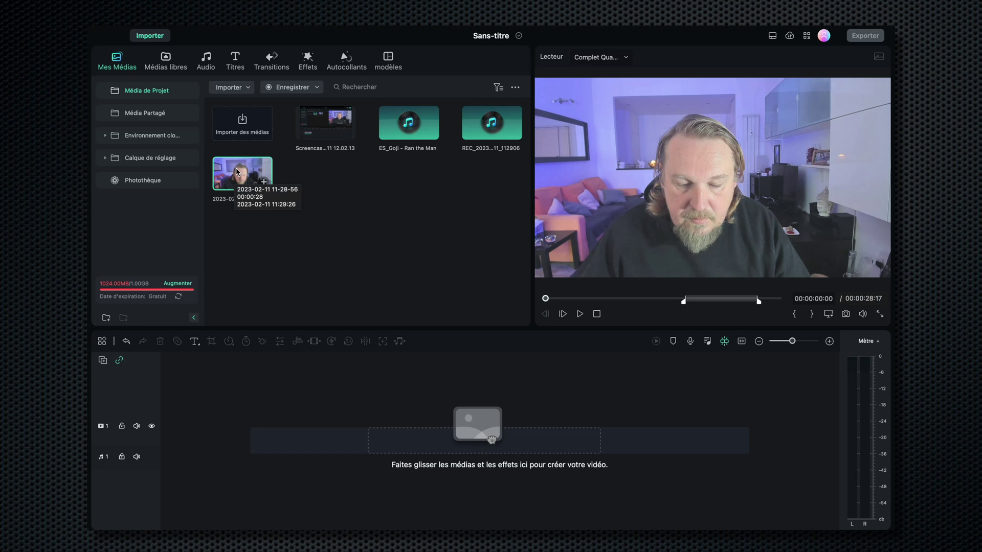
{"action": "key", "text": "space"}
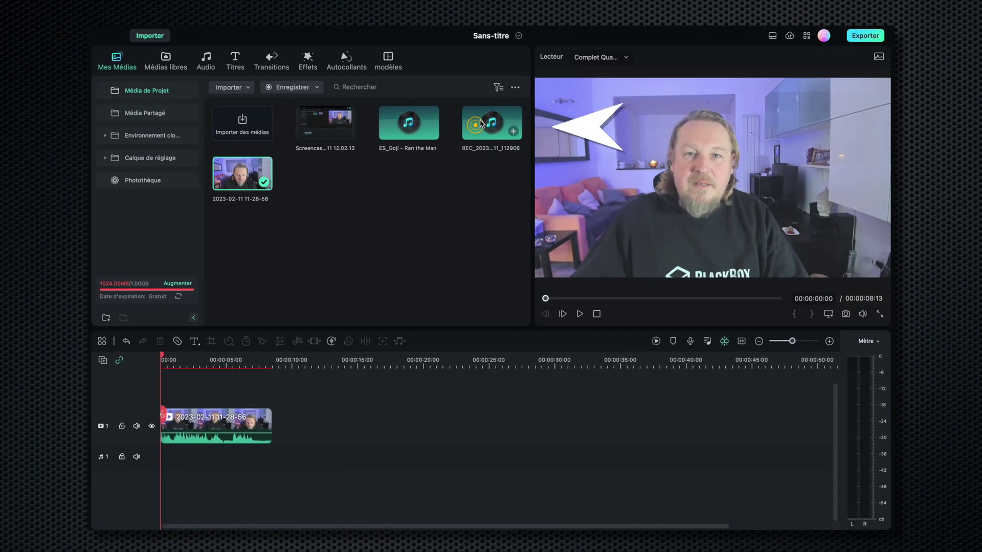
{"action": "left_click", "coordinate": [481, 123]}
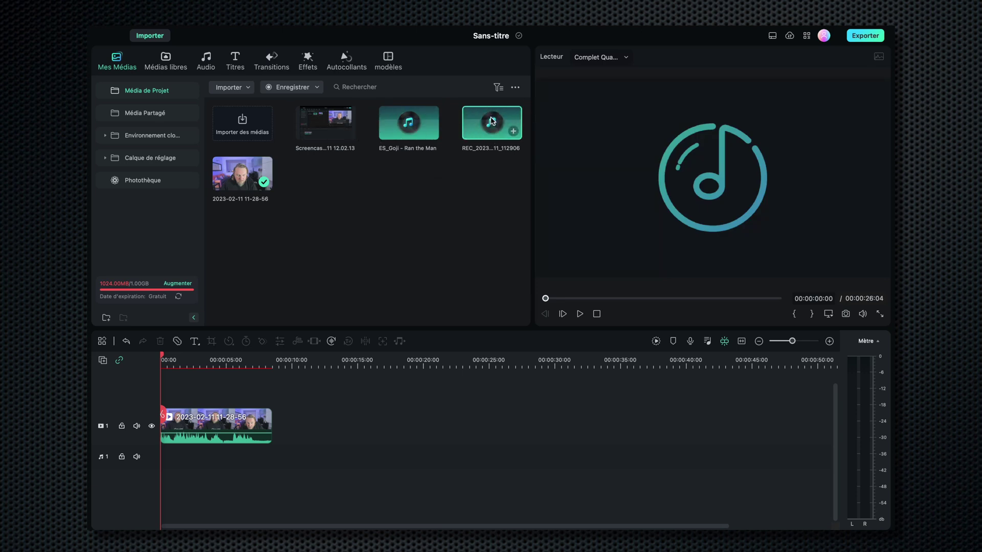
{"action": "left_click_drag", "start_coordinate": [491, 121], "coordinate": [162, 441]}
Shift the video clip to roughly match the recording's waveform and apply automatic synchronisation to both clips.
{"action": "left_click_drag", "start_coordinate": [240, 402], "coordinate": [347, 402]}
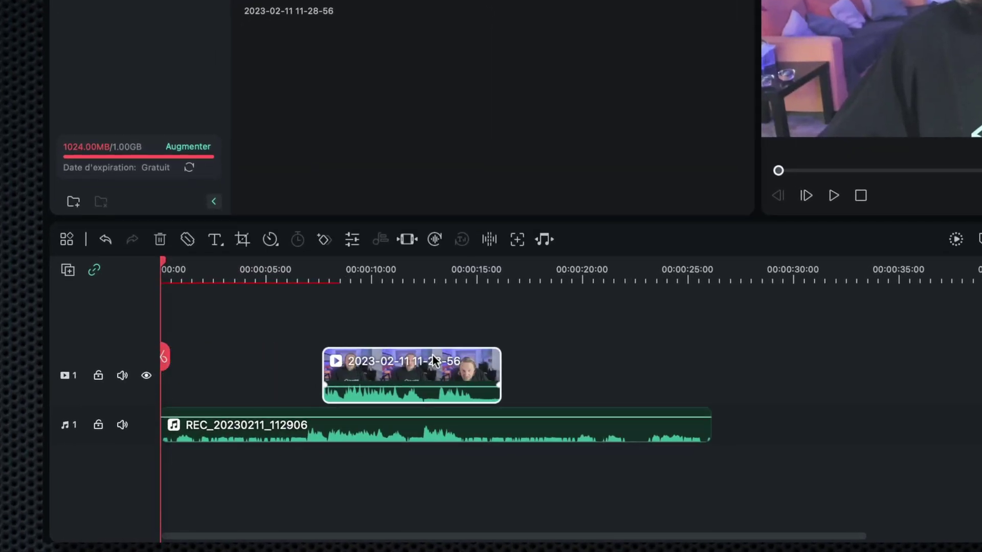
{"action": "left_click_drag", "start_coordinate": [432, 355], "coordinate": [404, 355]}
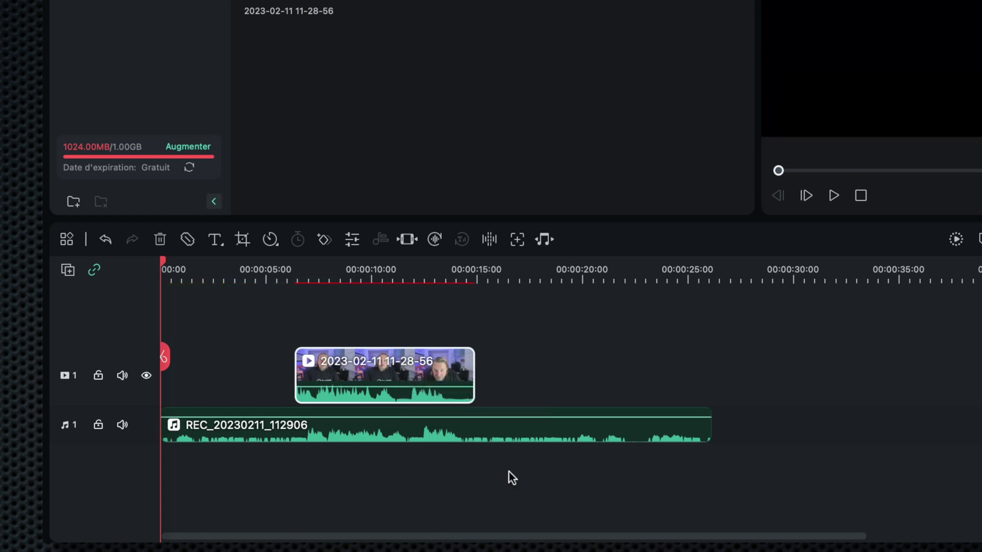
{"action": "left_click_drag", "start_coordinate": [509, 472], "coordinate": [331, 325]}
{"action": "right_click", "coordinate": [372, 376]}
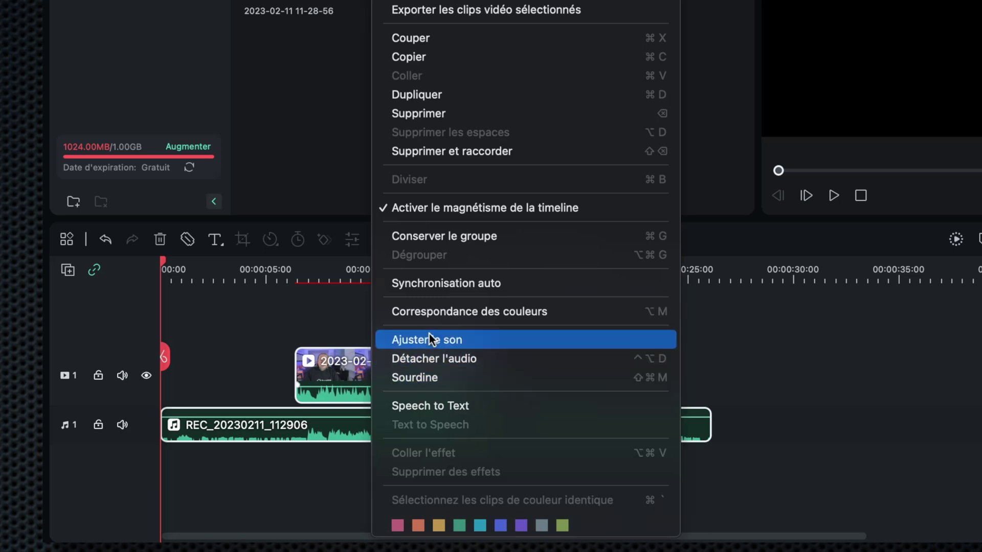
{"action": "left_click", "coordinate": [499, 283]}
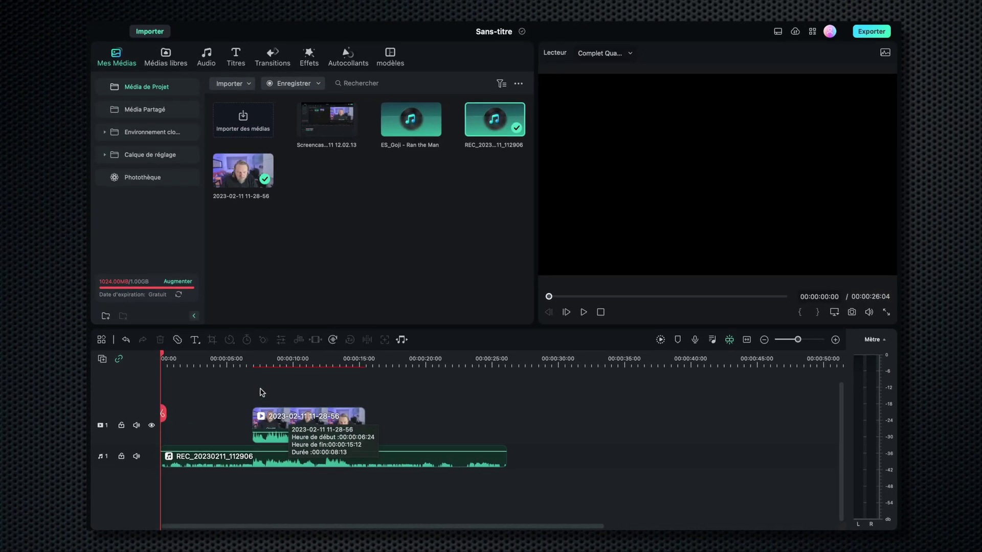
Play back the synchronised video and recording, including across the cut near 5 seconds, to check the sound.
{"action": "left_click", "coordinate": [278, 333]}
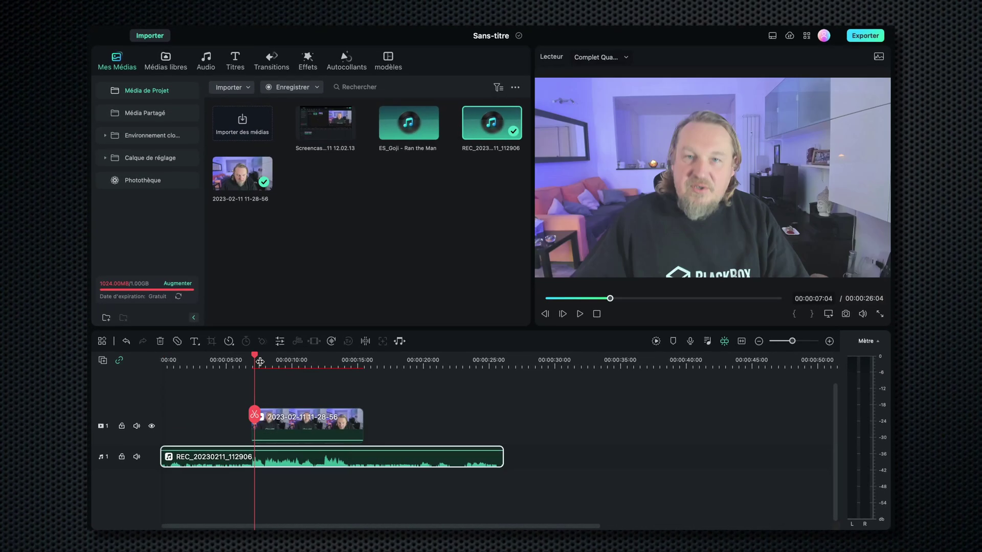
{"action": "key", "text": "space"}
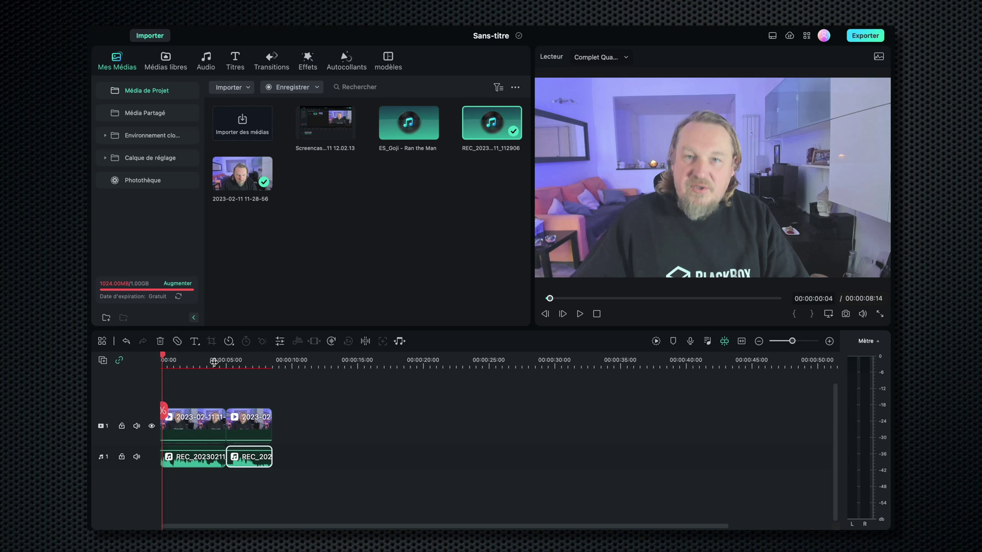
{"action": "left_click", "coordinate": [213, 361]}
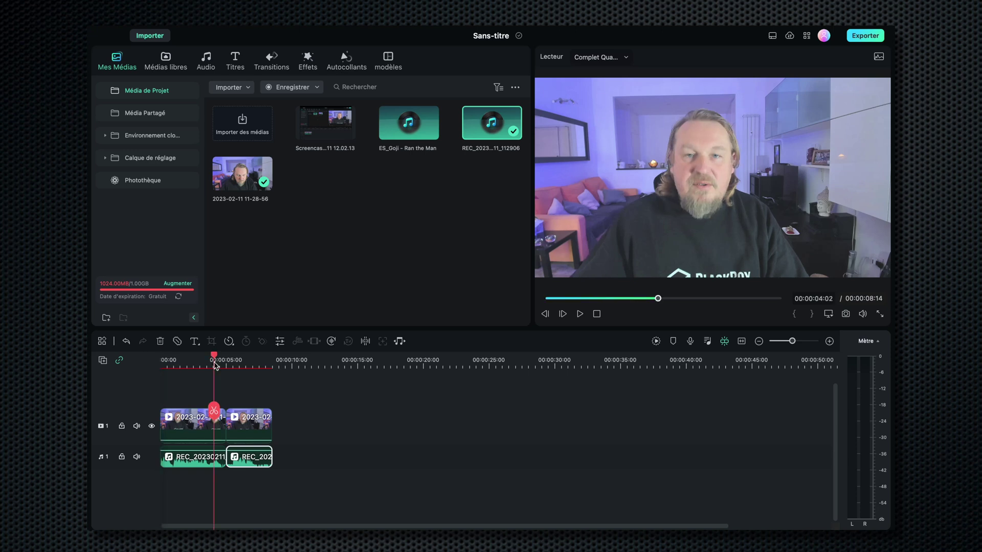
{"action": "key", "text": "space"}
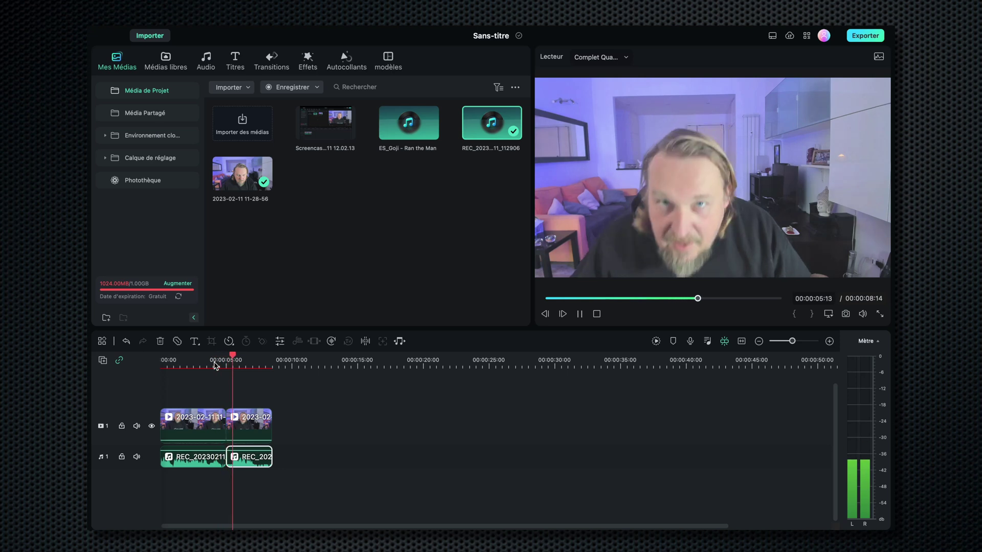
{"action": "key", "text": "space"}
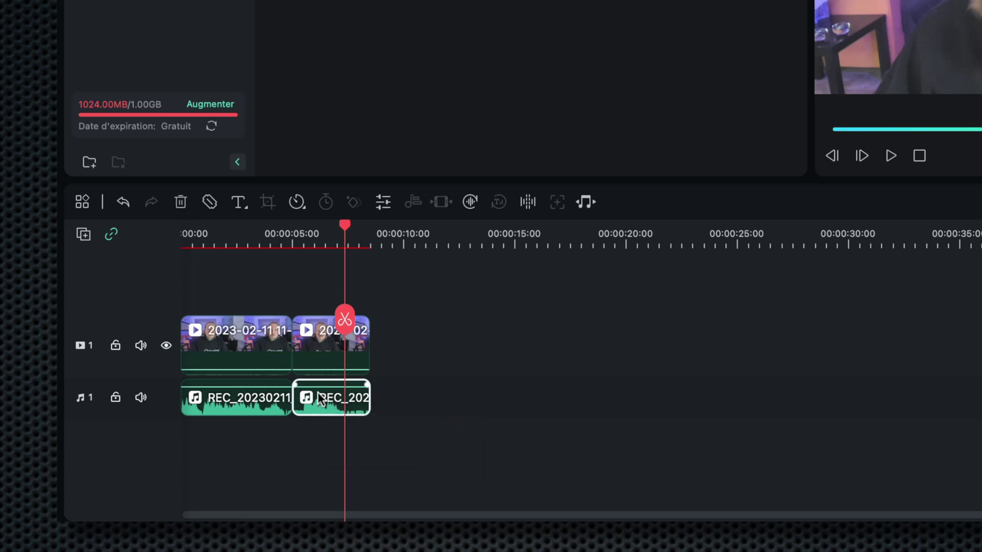
Turn on automatic normalisation for both recording segments on the audio track and play back the result.
{"action": "left_click", "coordinate": [366, 435]}
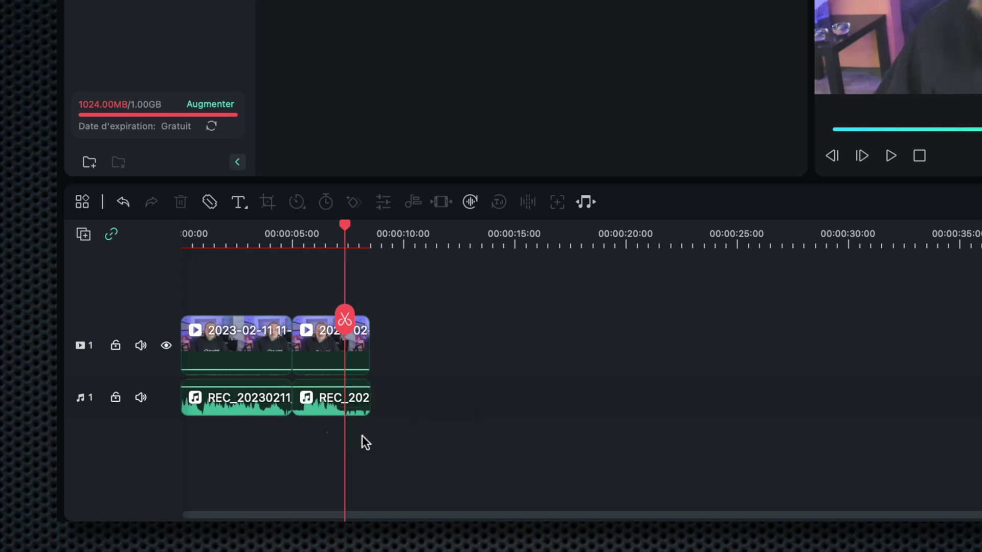
{"action": "left_click_drag", "start_coordinate": [397, 407], "coordinate": [266, 407]}
{"action": "right_click", "coordinate": [254, 401]}
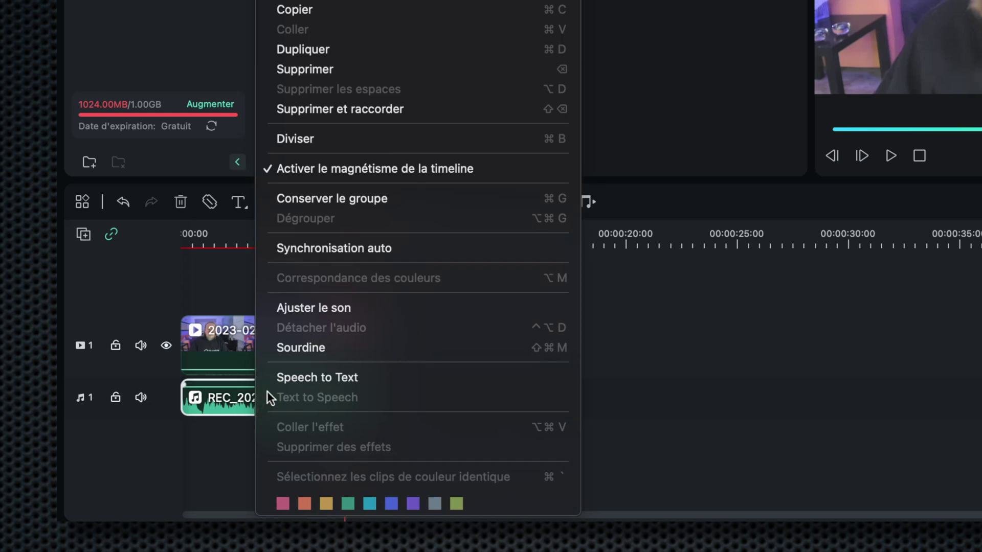
{"action": "left_click", "coordinate": [318, 309]}
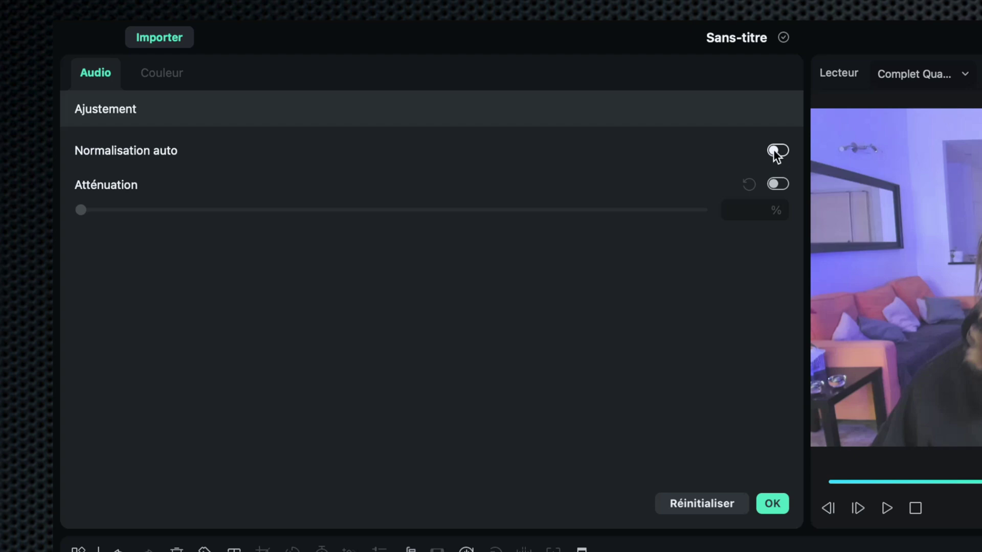
{"action": "left_click", "coordinate": [776, 152]}
{"action": "left_click", "coordinate": [772, 503]}
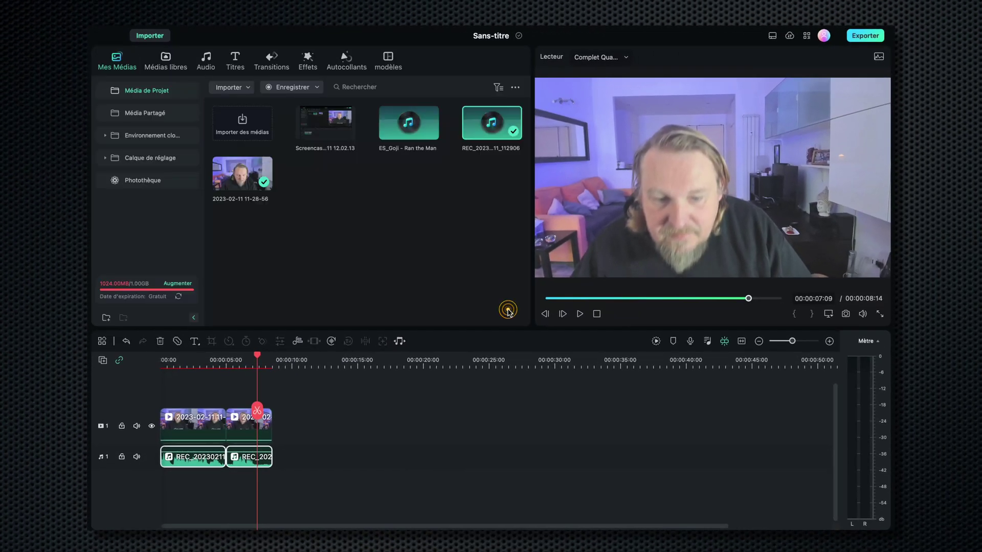
{"action": "left_click", "coordinate": [210, 358]}
{"action": "key", "text": "space"}
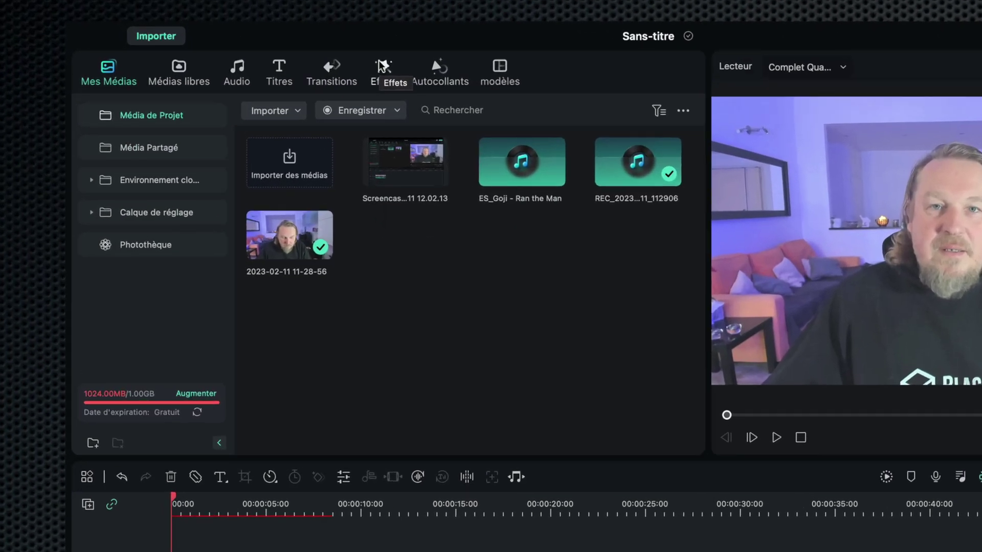
Add the Ligne blanche ondulée audio visualisation effect above the video, stretch it over both segments, and play it.
{"action": "left_click", "coordinate": [307, 57]}
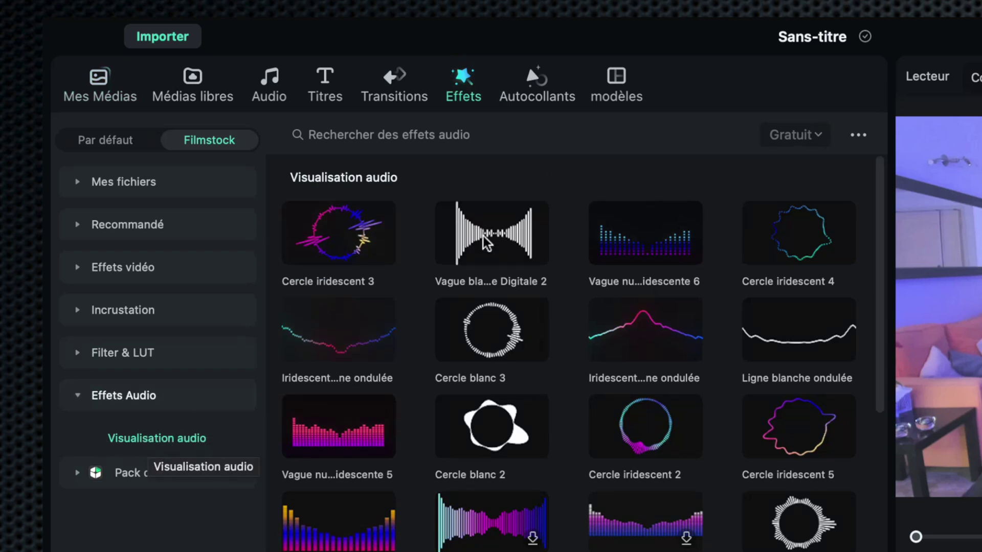
{"action": "mouse_move", "coordinate": [506, 231]}
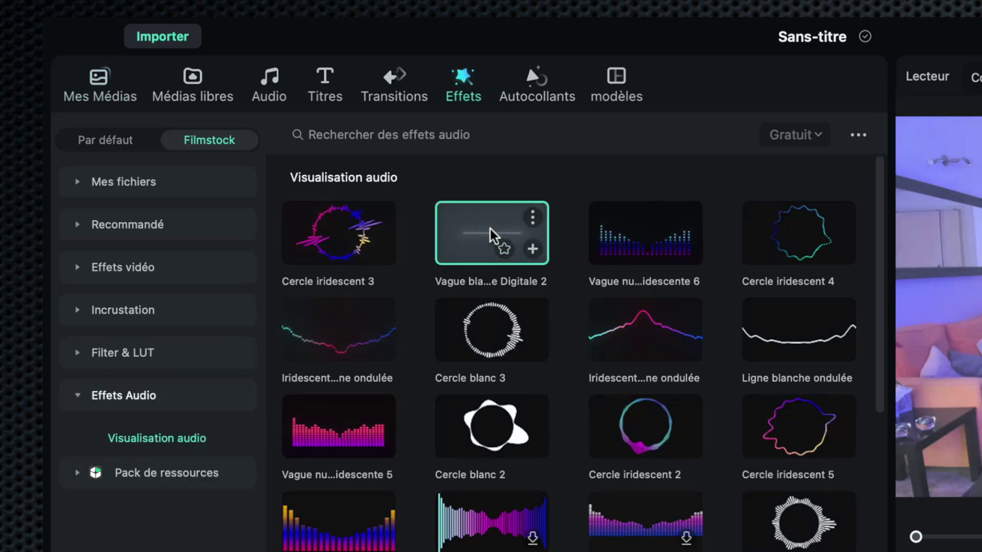
{"action": "mouse_move", "coordinate": [793, 329]}
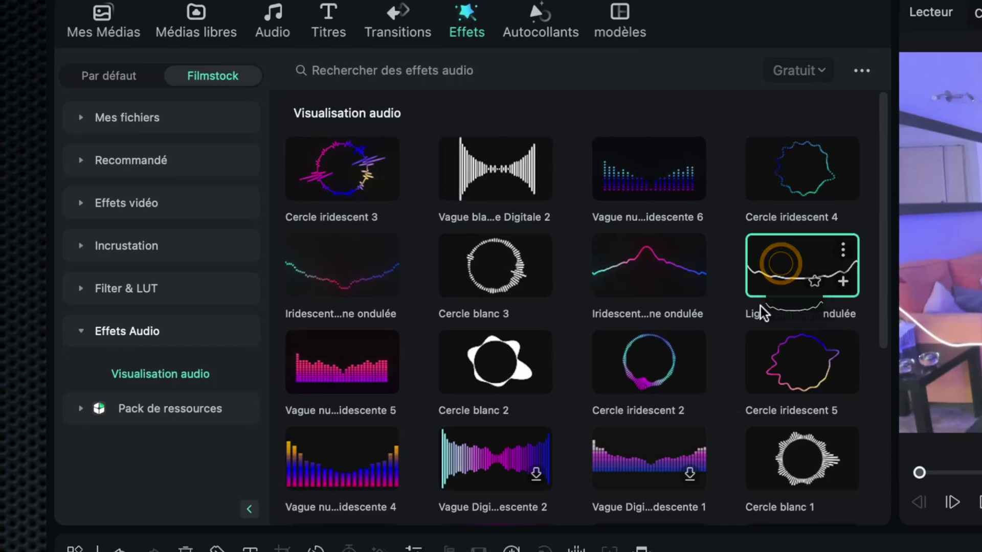
{"action": "left_click_drag", "start_coordinate": [760, 306], "coordinate": [215, 242]}
{"action": "left_click_drag", "start_coordinate": [330, 259], "coordinate": [412, 261]}
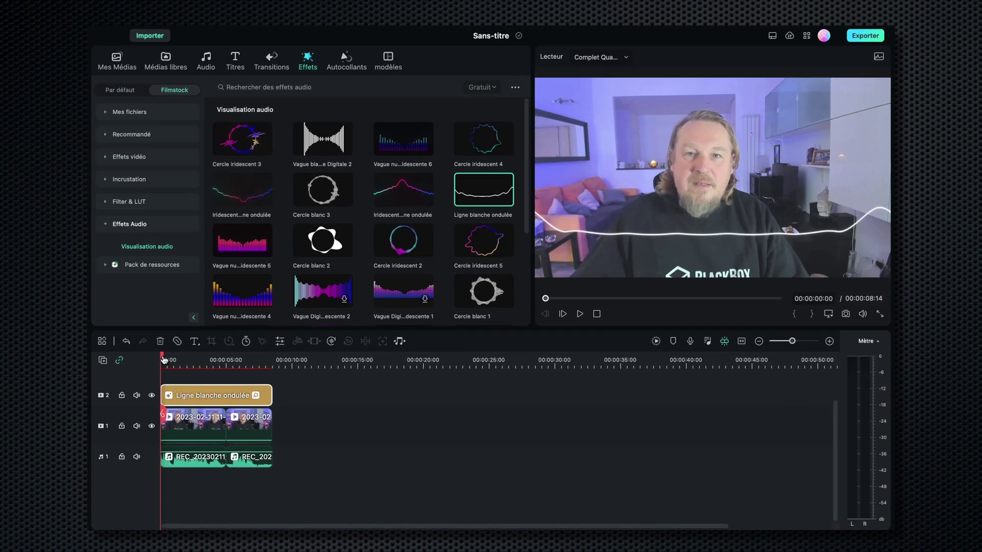
{"action": "key", "text": "space"}
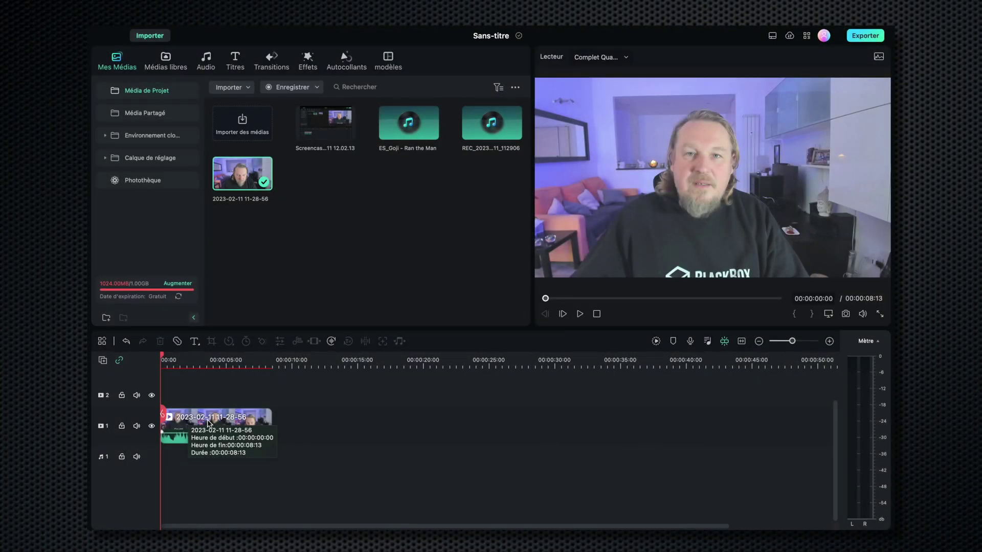
Set the video clip's volume to -1.4 dB and balance to -0.6, with a 2.2 s fade-in and 2.6 s fade-out.
{"action": "double_click", "coordinate": [208, 423]}
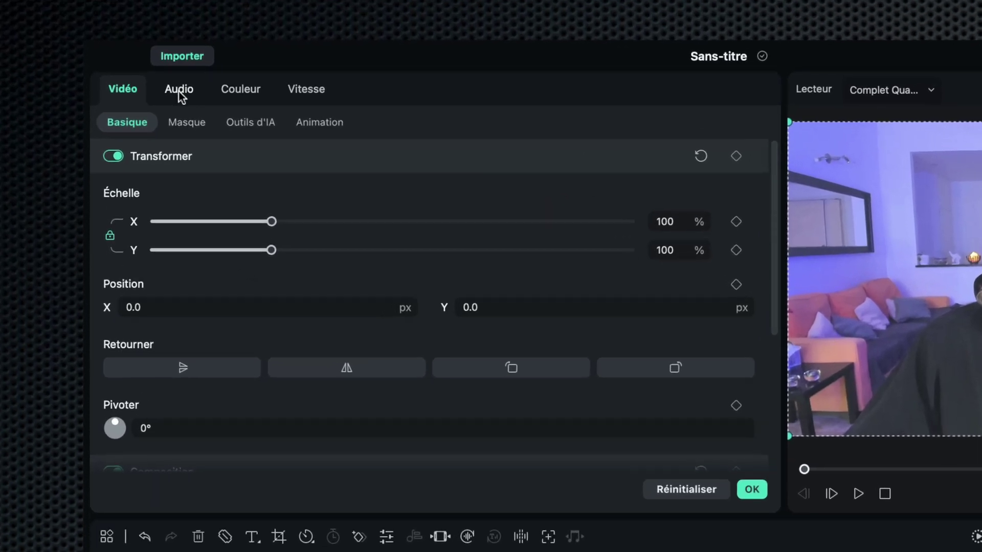
{"action": "left_click", "coordinate": [161, 75]}
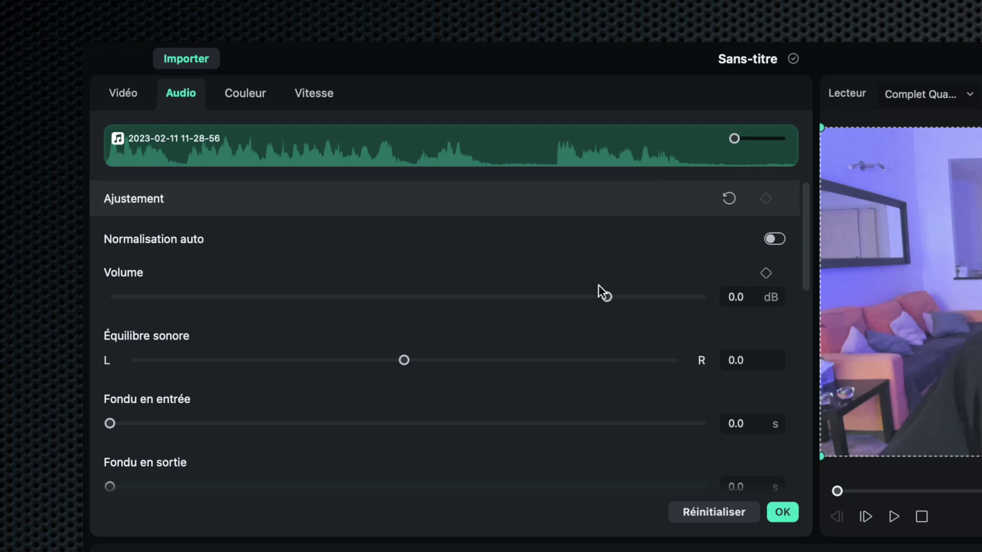
{"action": "mouse_move", "coordinate": [608, 301]}
{"action": "left_mouse_down"}
{"action": "mouse_move", "coordinate": [308, 318]}
{"action": "mouse_move", "coordinate": [625, 298]}
{"action": "mouse_move", "coordinate": [597, 297]}
{"action": "left_mouse_up"}
{"action": "left_click", "coordinate": [401, 360]}
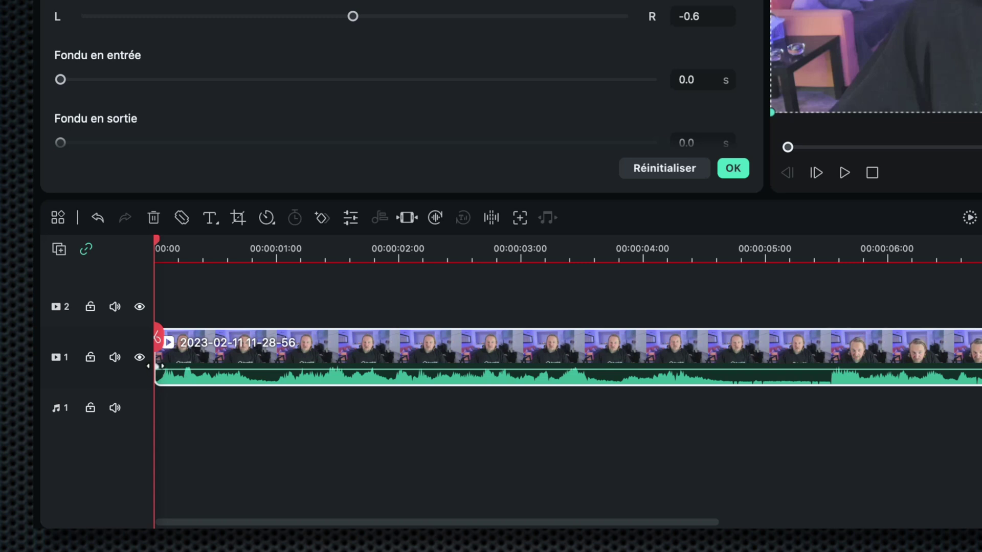
{"action": "left_click_drag", "start_coordinate": [156, 366], "coordinate": [420, 367]}
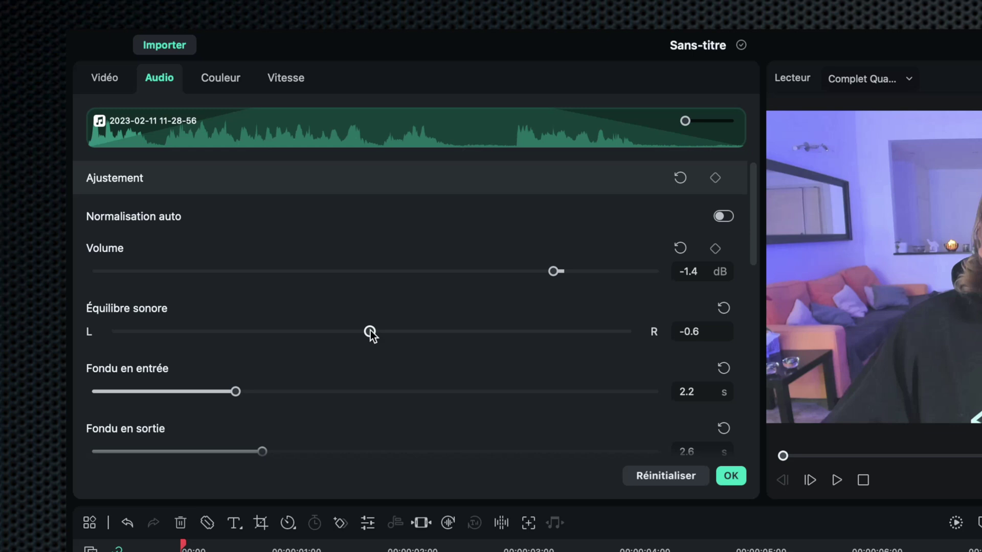
Try the clip's sound balance fully left at -100 and fully right at 100, finishing at 0.1.
{"action": "left_click_drag", "start_coordinate": [370, 331], "coordinate": [109, 338]}
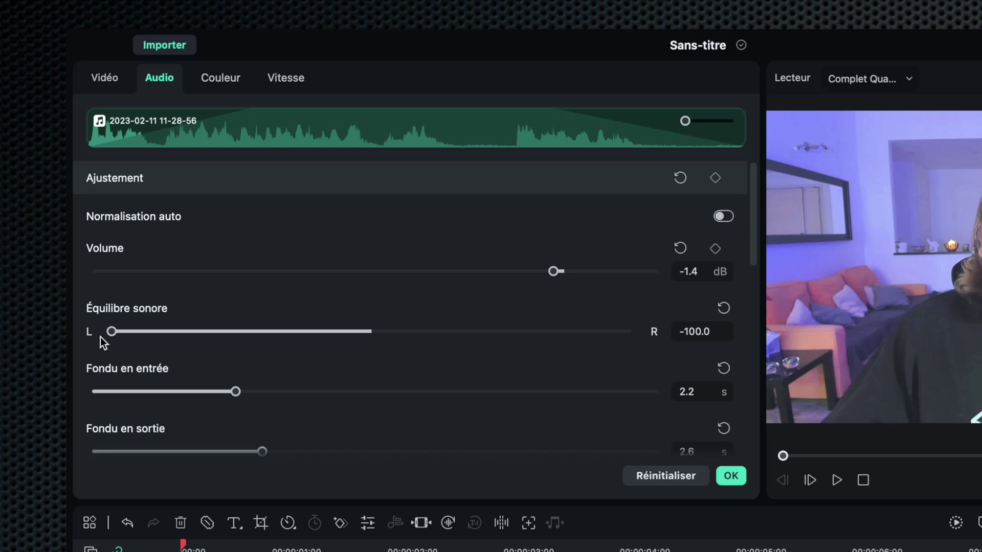
{"action": "left_click_drag", "start_coordinate": [103, 337], "coordinate": [633, 332]}
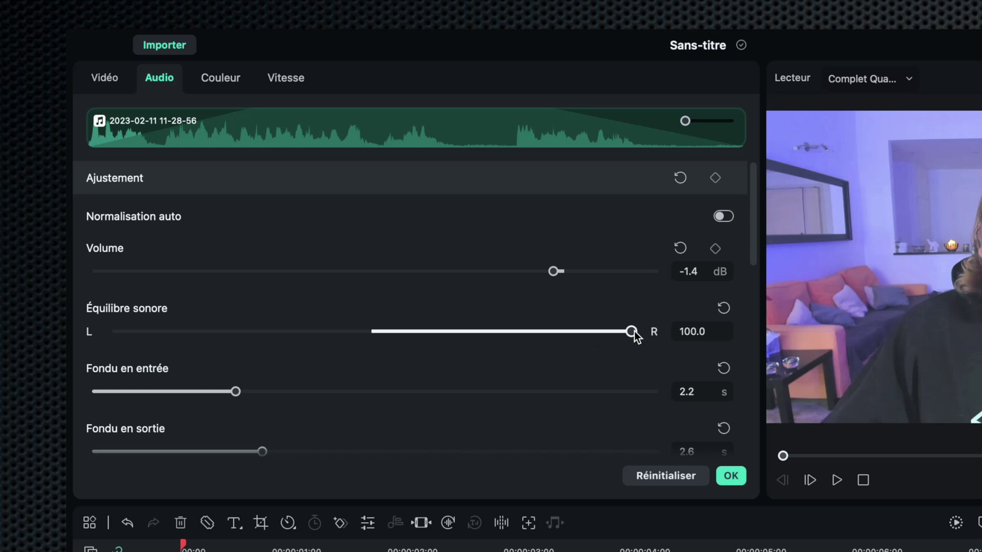
{"action": "left_click_drag", "start_coordinate": [632, 331], "coordinate": [427, 327]}
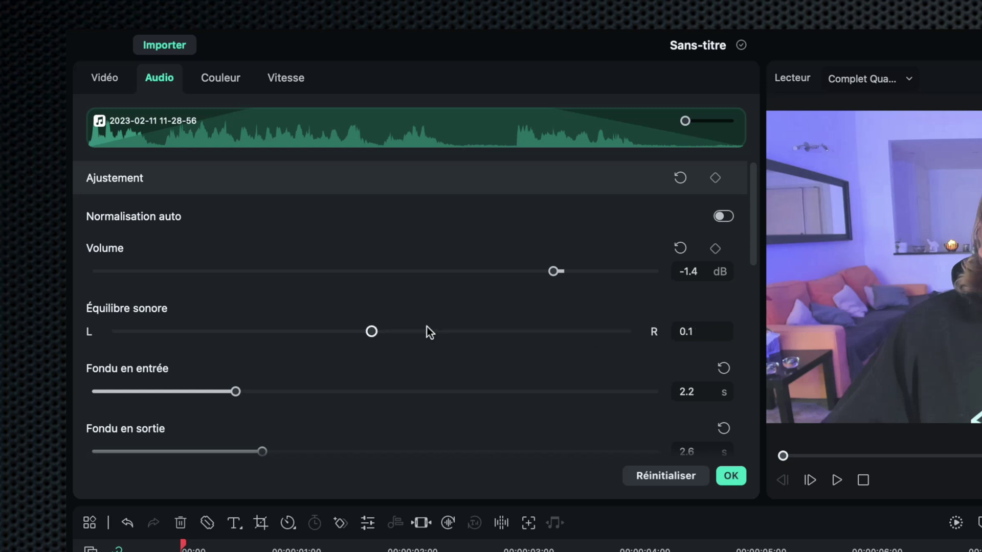
Raise the video clip's audio pitch to 6 and play the clip to hear the change.
{"action": "scroll", "coordinate": [426, 329], "scroll_direction": "down", "scroll_amount": 5}
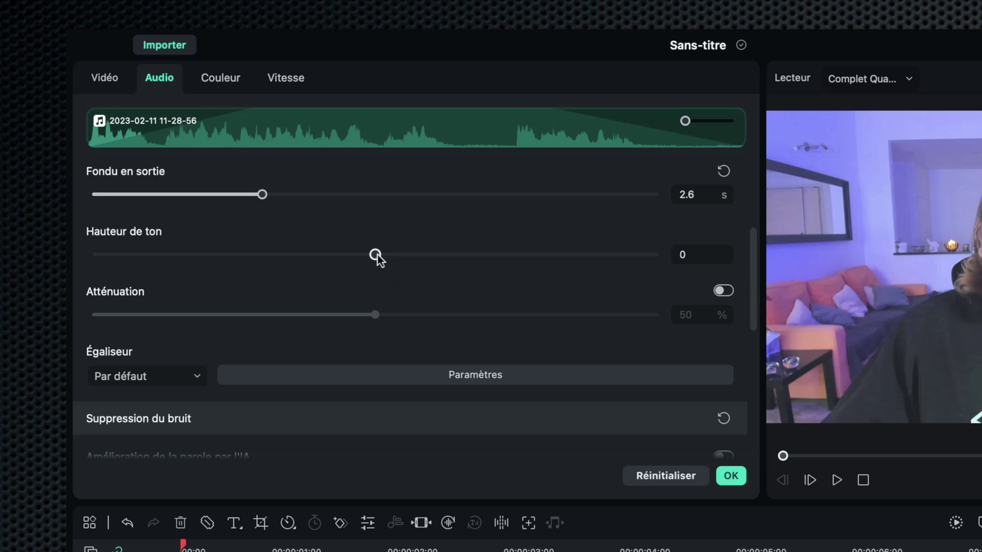
{"action": "left_click_drag", "start_coordinate": [375, 256], "coordinate": [527, 259]}
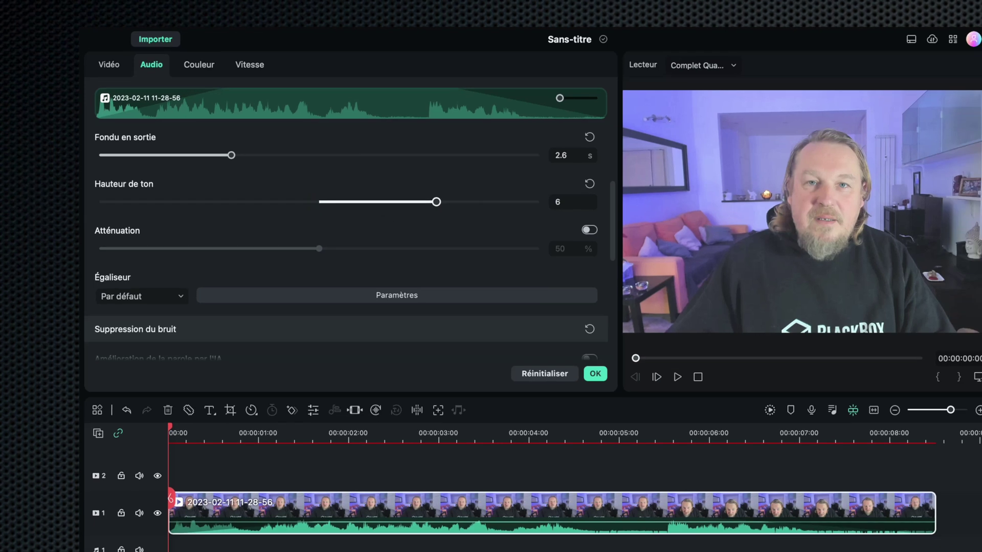
{"action": "key", "text": "space"}
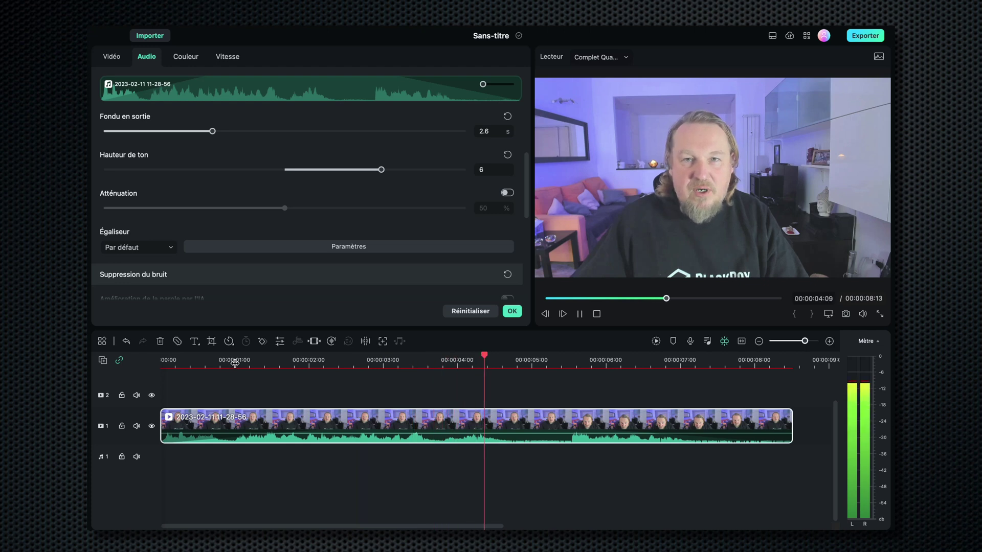
Lower the video clip's audio pitch to -6, play the clip to hear the change, and confirm the settings.
{"action": "key", "text": "space"}
{"action": "left_click_drag", "start_coordinate": [382, 170], "coordinate": [189, 184]}
{"action": "left_click", "coordinate": [324, 366]}
{"action": "key", "text": "space"}
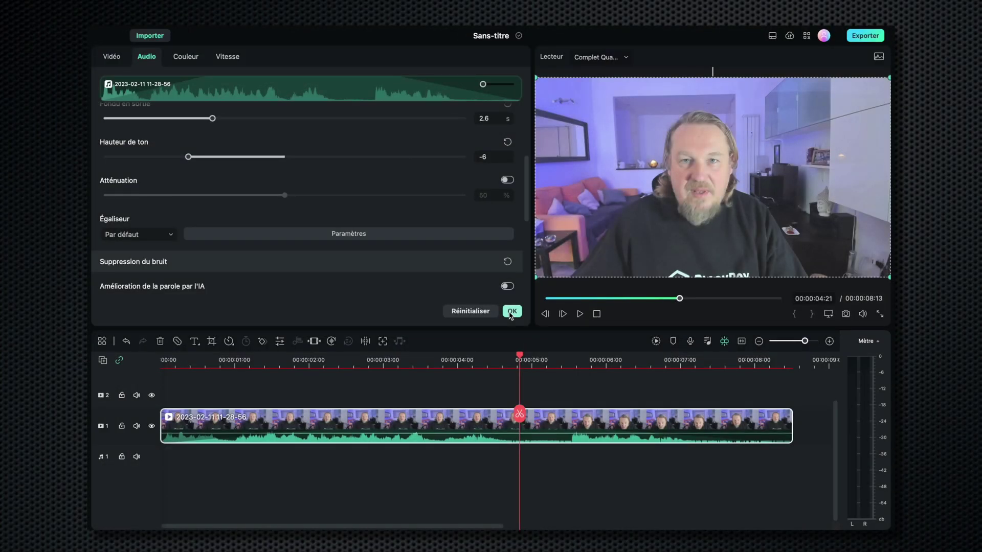
{"action": "left_click", "coordinate": [511, 313]}
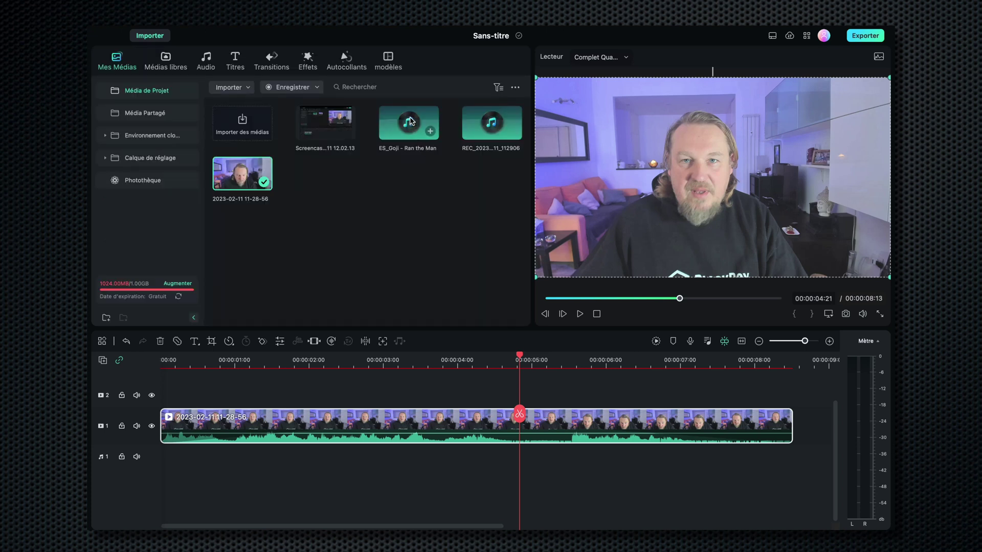
Add the ES_Goji - Ran the Man music from the start of audio track 1, beneath the video clip.
{"action": "left_click_drag", "start_coordinate": [410, 122], "coordinate": [171, 458]}
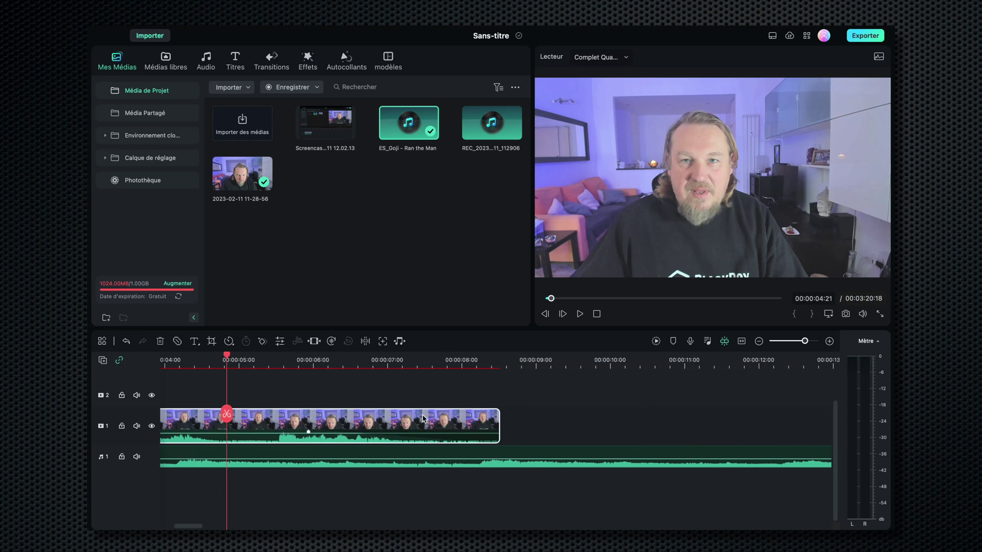
{"action": "left_click", "coordinate": [760, 341]}
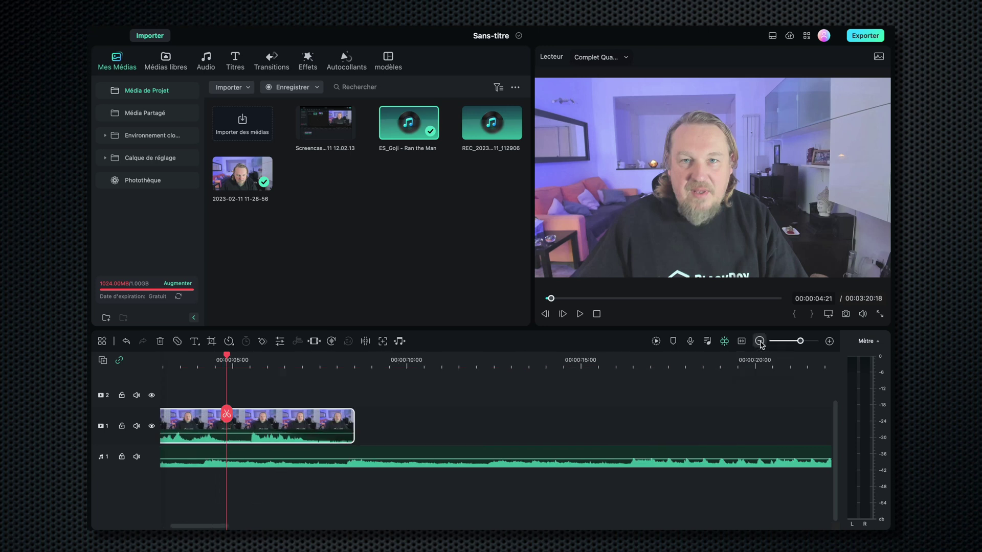
{"action": "left_click", "coordinate": [759, 342]}
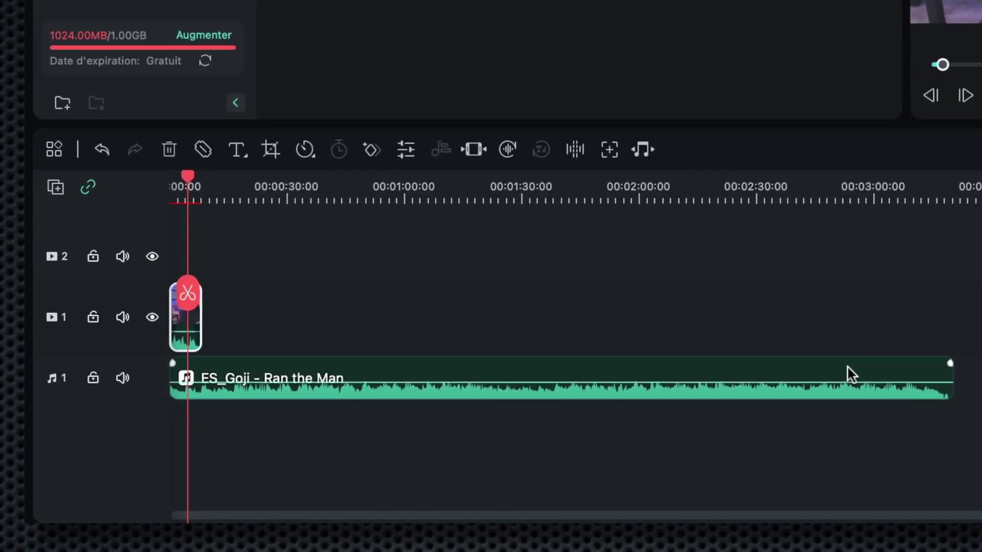
Try to shorten the ES_Goji - Ran the Man music to about the video clip's length with Extension audio.
{"action": "left_click", "coordinate": [849, 372]}
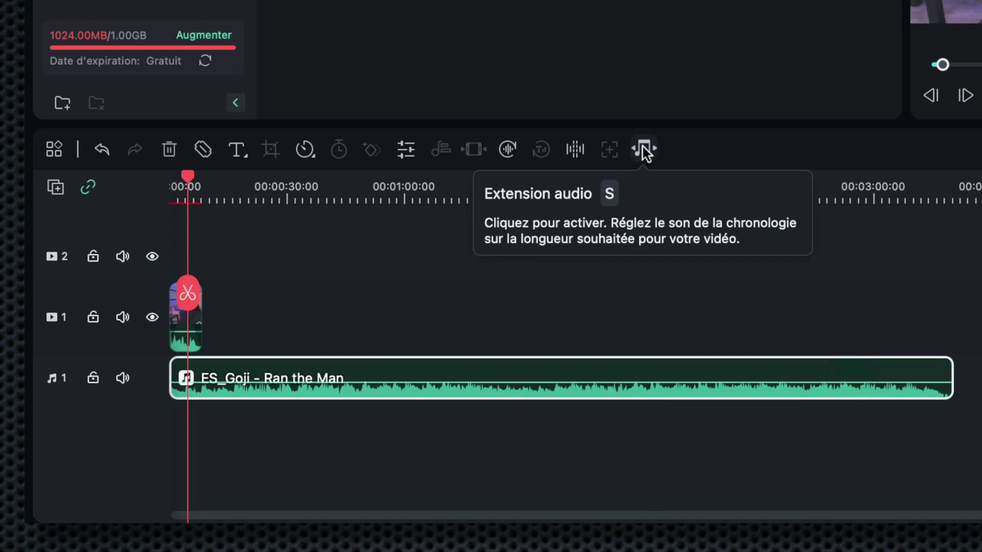
{"action": "left_click", "coordinate": [643, 148]}
{"action": "left_click_drag", "start_coordinate": [950, 378], "coordinate": [209, 401]}
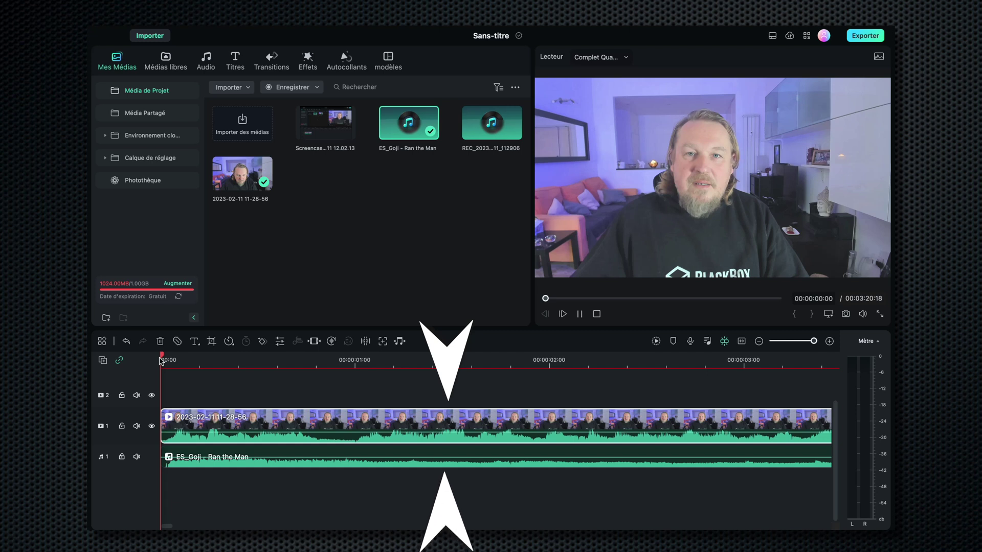
Play the video with its music, and enable Atténuation on the video clip at 60 %.
{"action": "key", "text": "space"}
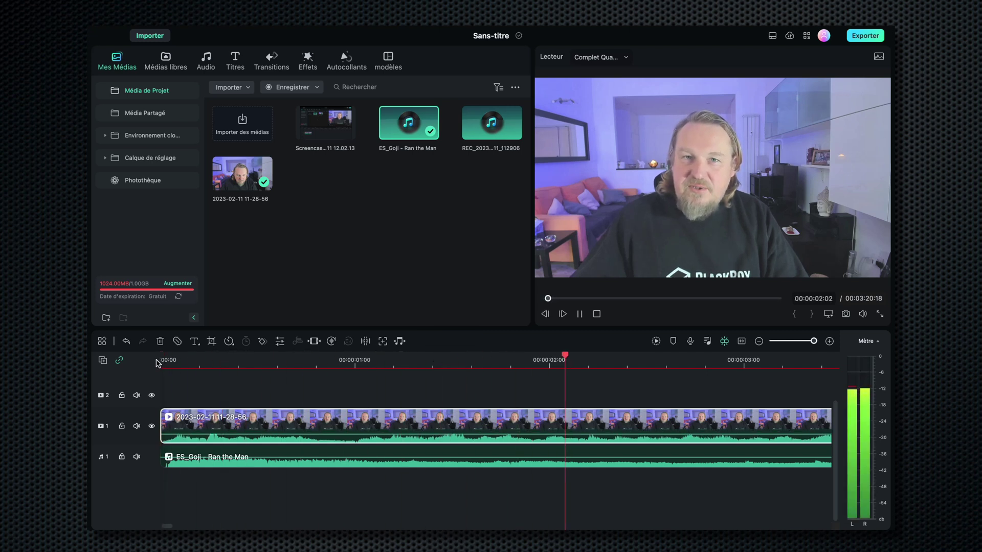
{"action": "key", "text": "space"}
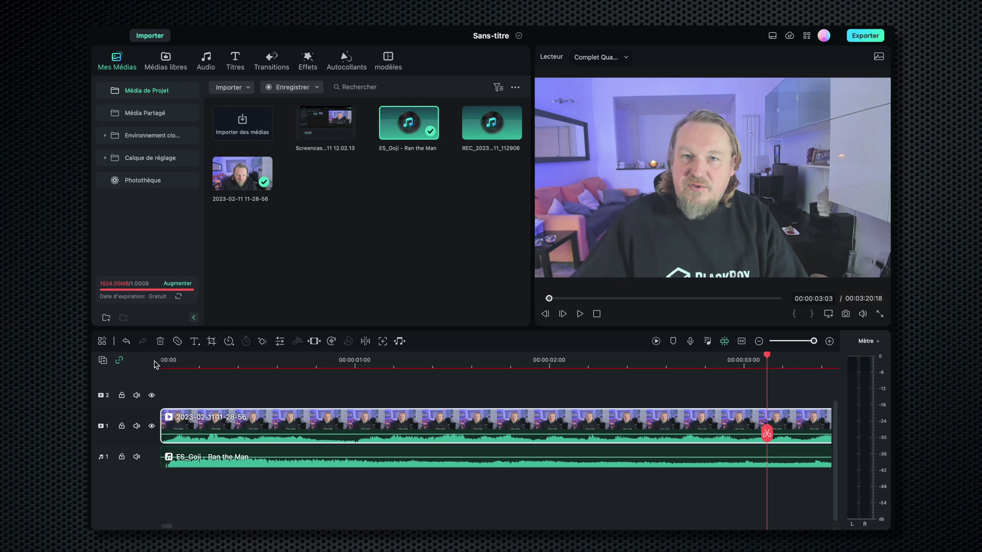
{"action": "double_click", "coordinate": [308, 423]}
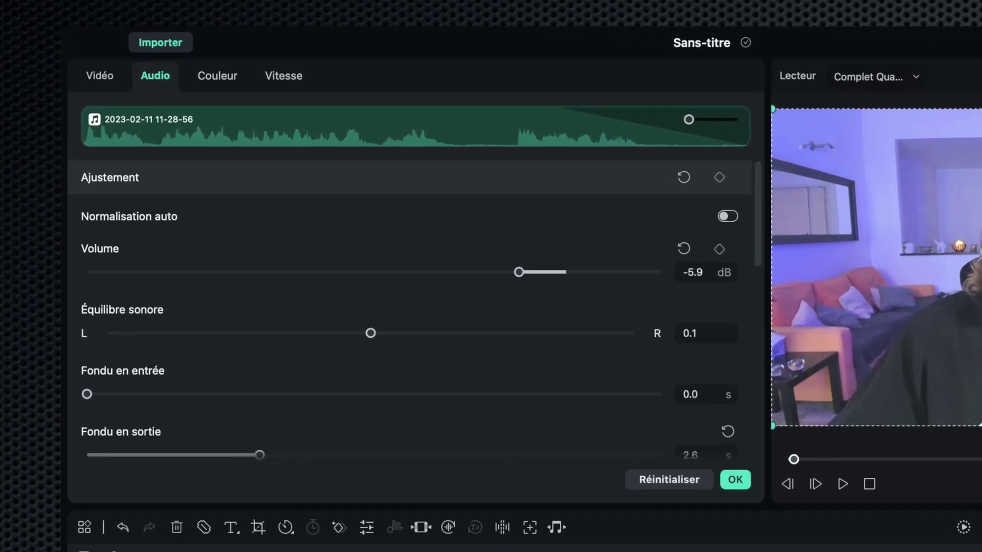
{"action": "scroll", "coordinate": [485, 327], "scroll_direction": "down", "scroll_amount": 5}
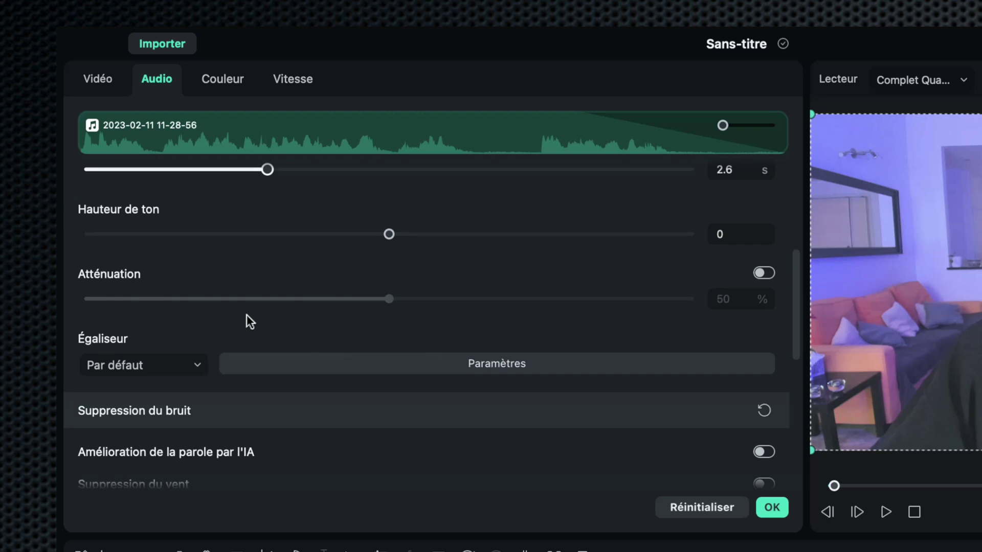
{"action": "left_click", "coordinate": [764, 274]}
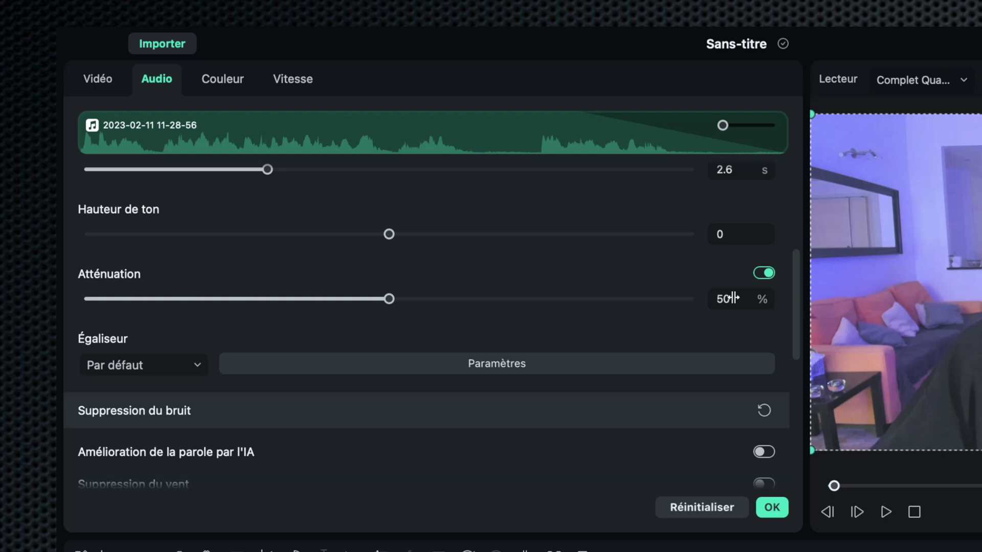
{"action": "double_click", "coordinate": [733, 299]}
{"action": "type", "text": "6"}
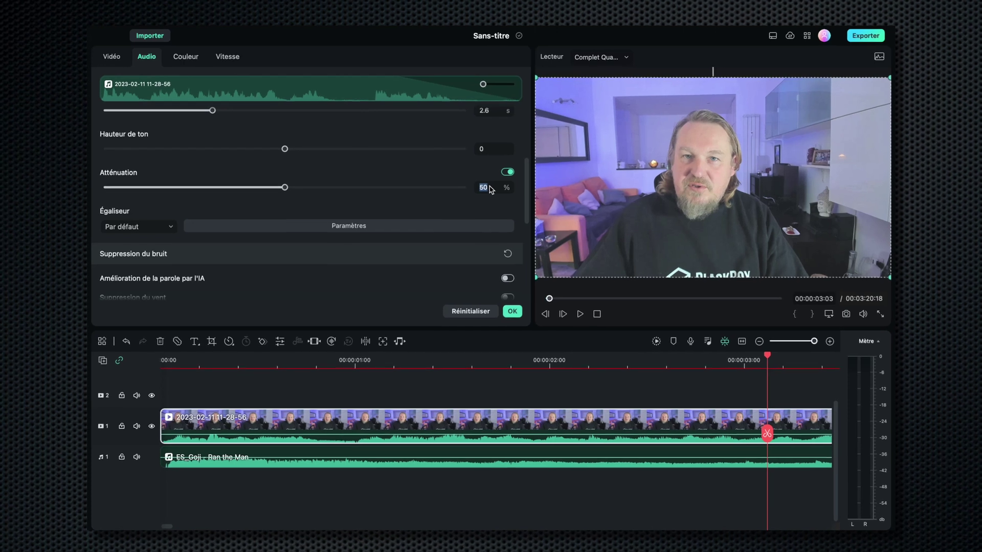
{"action": "type", "text": "0"}
{"action": "key", "text": "Return"}
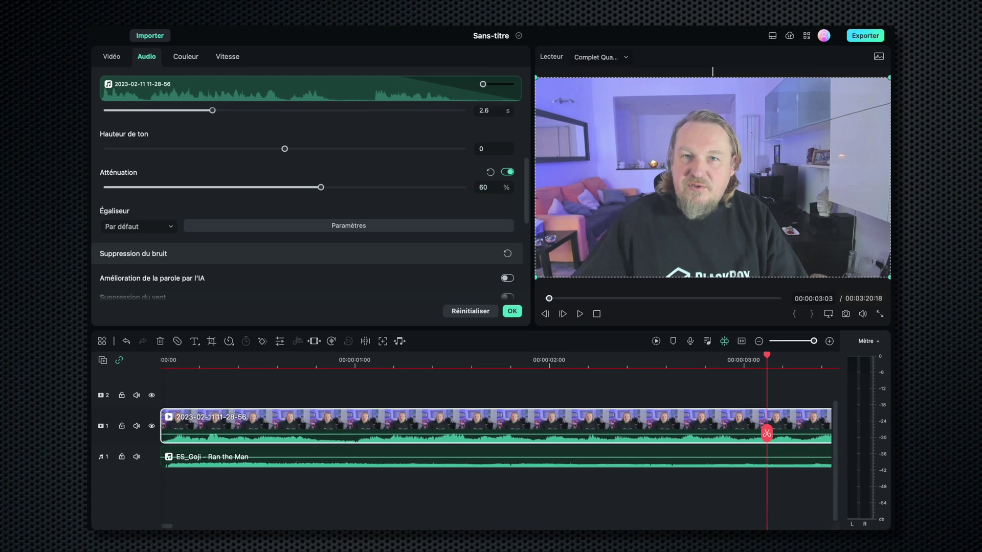
Play the timeline from the start past the video clip's end to hear how attenuation affects the music.
{"action": "left_click", "coordinate": [160, 360]}
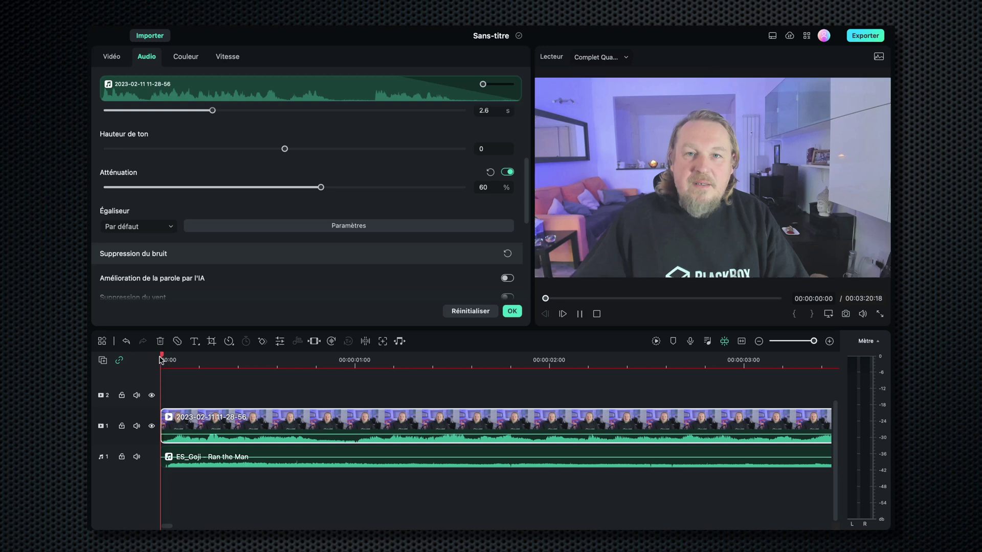
{"action": "key", "text": "space"}
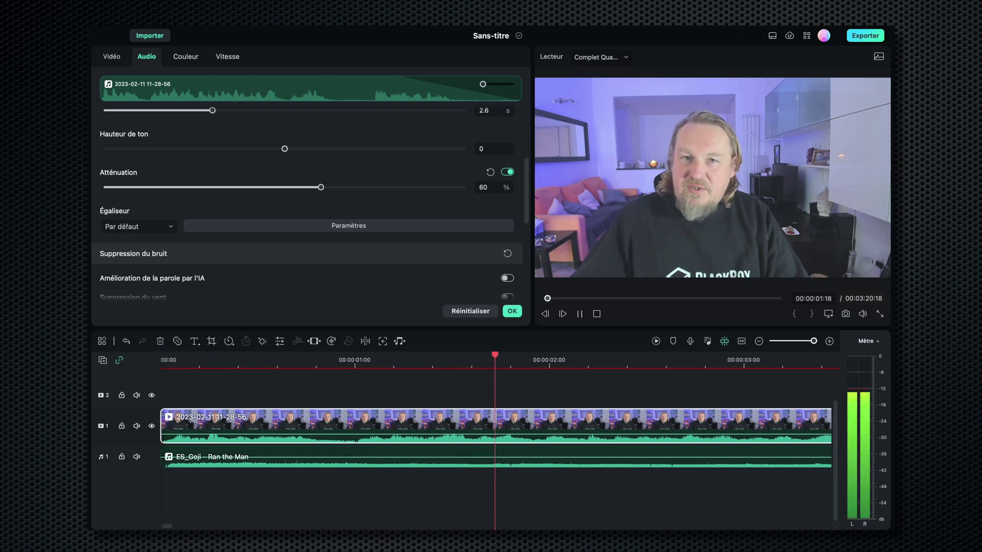
{"action": "scroll", "coordinate": [587, 430], "scroll_direction": "right", "scroll_amount": 3}
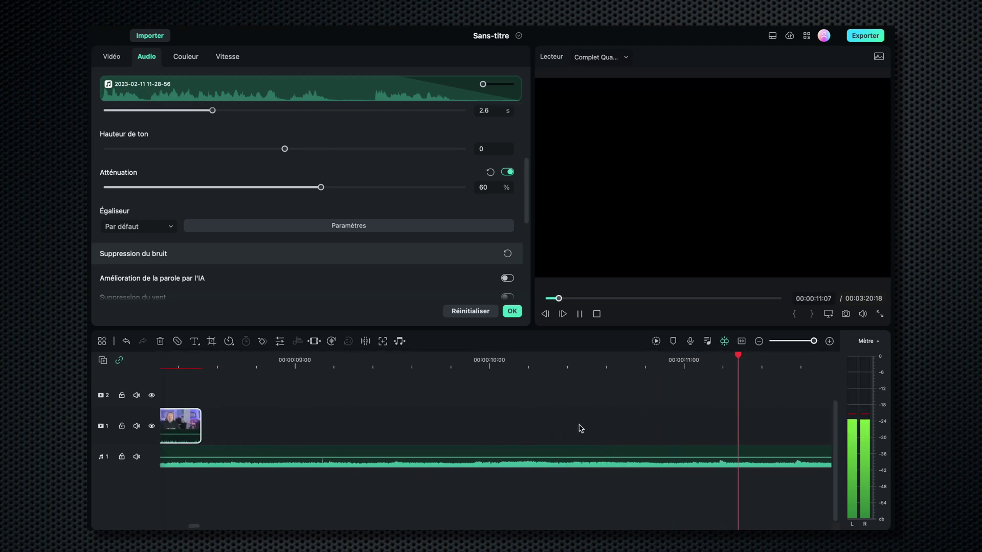
{"action": "left_click", "coordinate": [577, 429]}
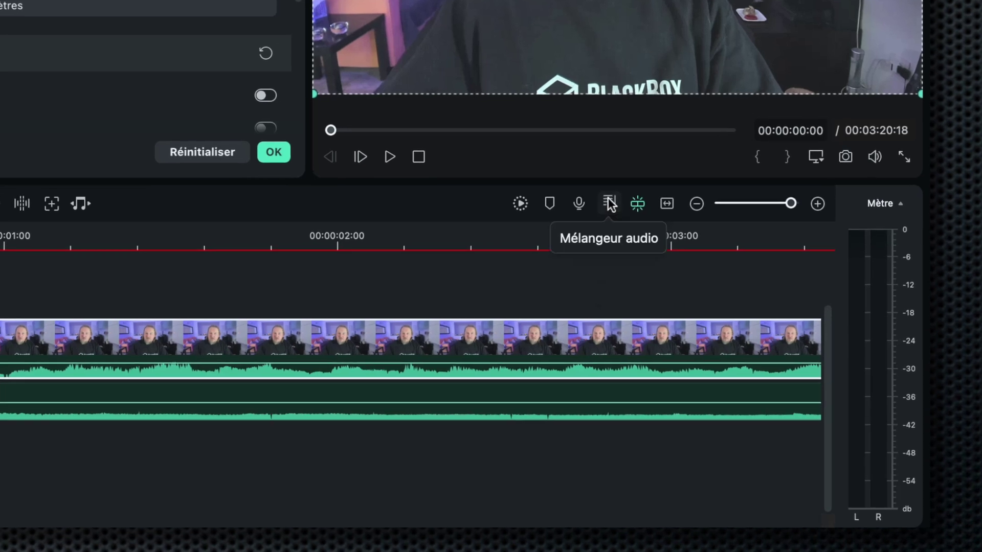
Open the audio mixer and raise the Master level to about 6.3 dB.
{"action": "left_click", "coordinate": [608, 197]}
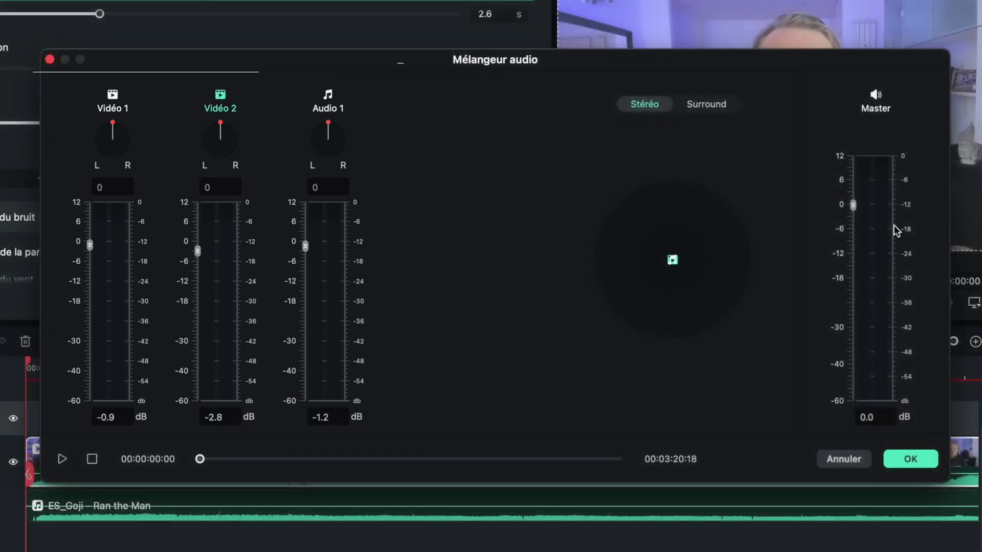
{"action": "left_click_drag", "start_coordinate": [853, 205], "coordinate": [858, 179]}
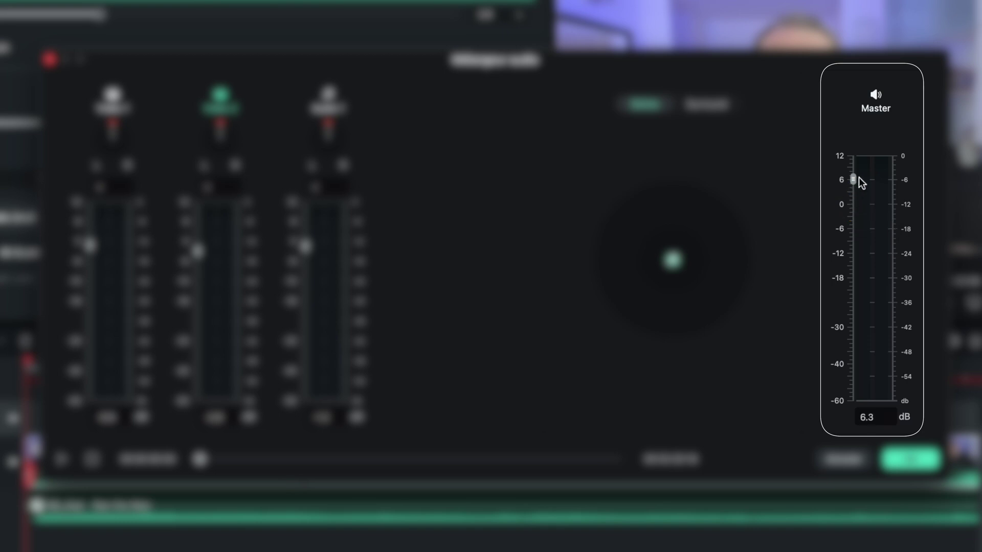
{"action": "left_click_drag", "start_coordinate": [858, 177], "coordinate": [855, 173]}
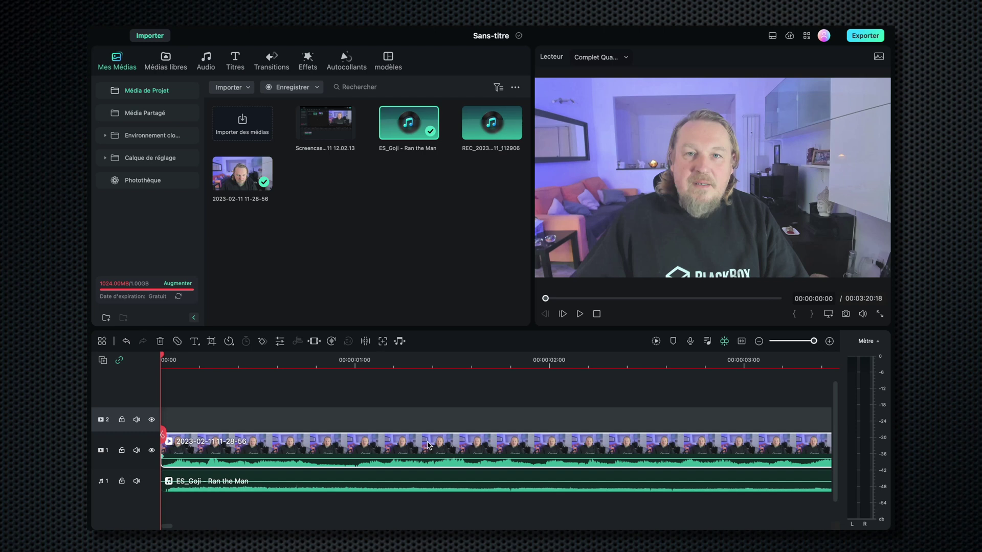
Enable Amélioration de la parole par l'IA and Suppression du vent in the video clip's noise removal settings.
{"action": "double_click", "coordinate": [427, 446]}
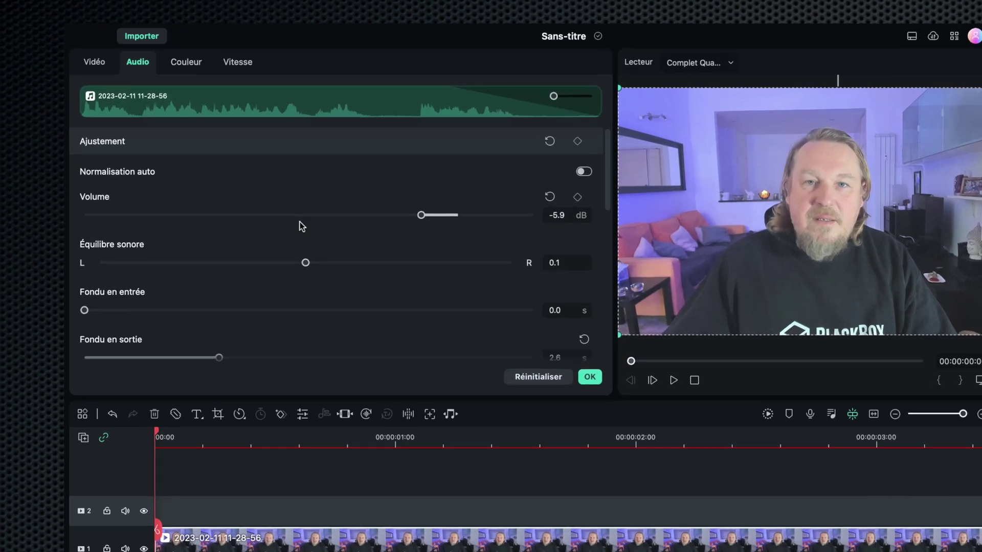
{"action": "scroll", "coordinate": [280, 187], "scroll_direction": "down", "scroll_amount": 5}
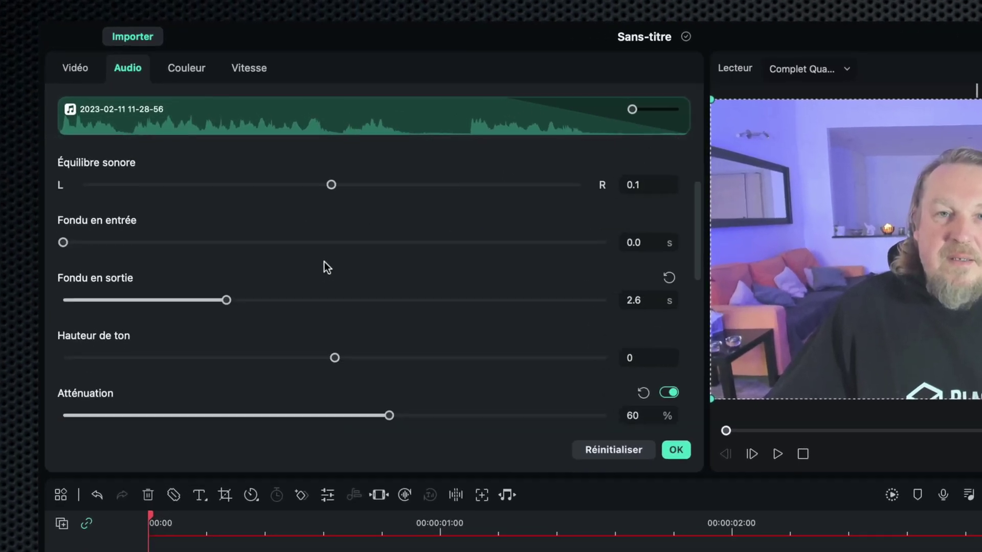
{"action": "scroll", "coordinate": [332, 275], "scroll_direction": "down", "scroll_amount": 5}
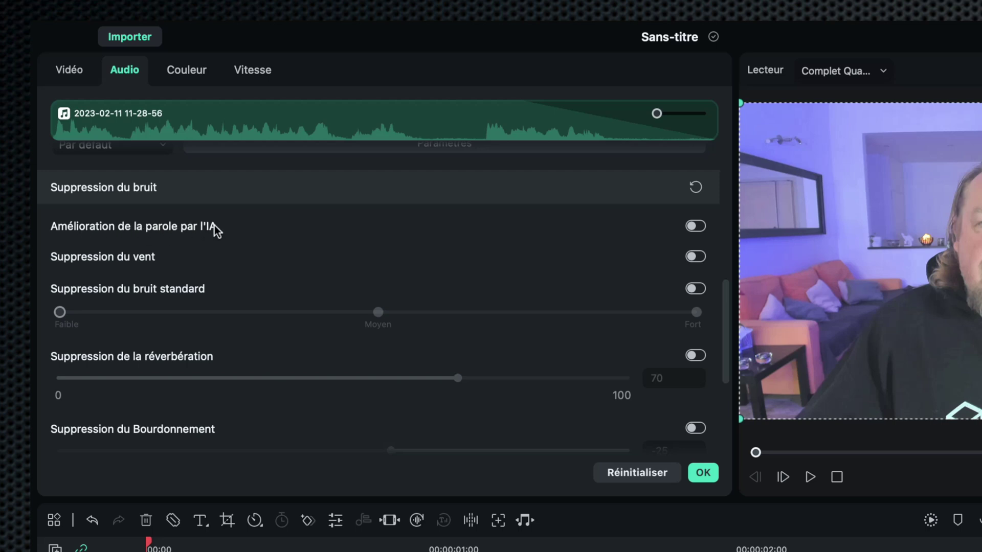
{"action": "left_click", "coordinate": [695, 225]}
{"action": "left_click", "coordinate": [695, 257]}
Enable Suppression du bruit standard, try Moyen and set it to Fort, and lower the Suppression de la réverbération slider to about the middle.
{"action": "left_click", "coordinate": [695, 289]}
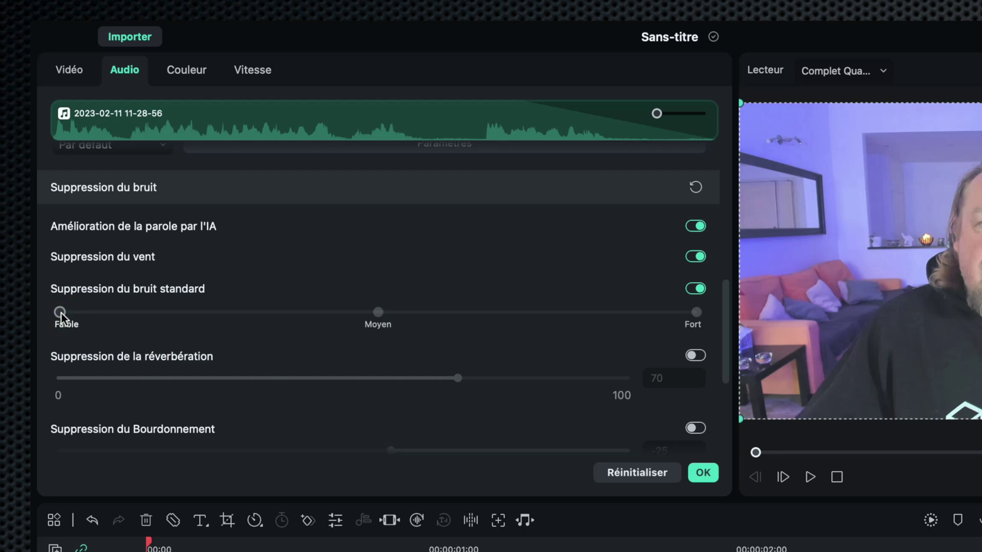
{"action": "left_click", "coordinate": [378, 313]}
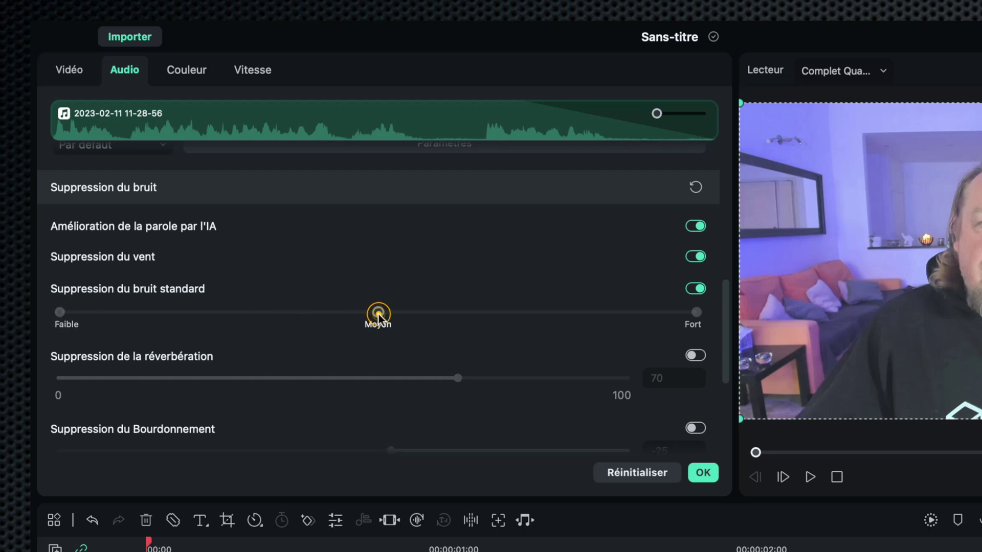
{"action": "left_click", "coordinate": [697, 312]}
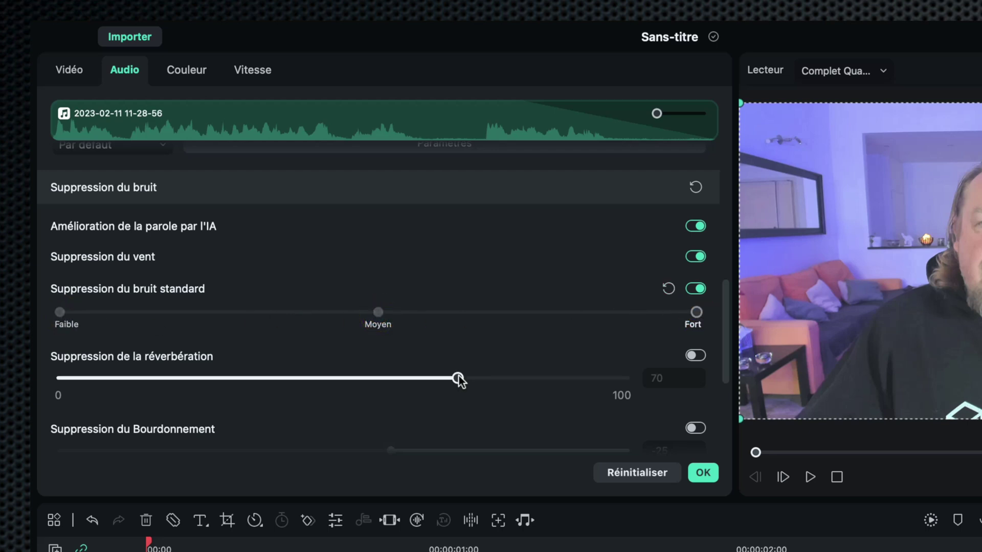
{"action": "left_click_drag", "start_coordinate": [459, 380], "coordinate": [344, 382]}
{"action": "scroll", "coordinate": [97, 333], "scroll_direction": "down", "scroll_amount": 3}
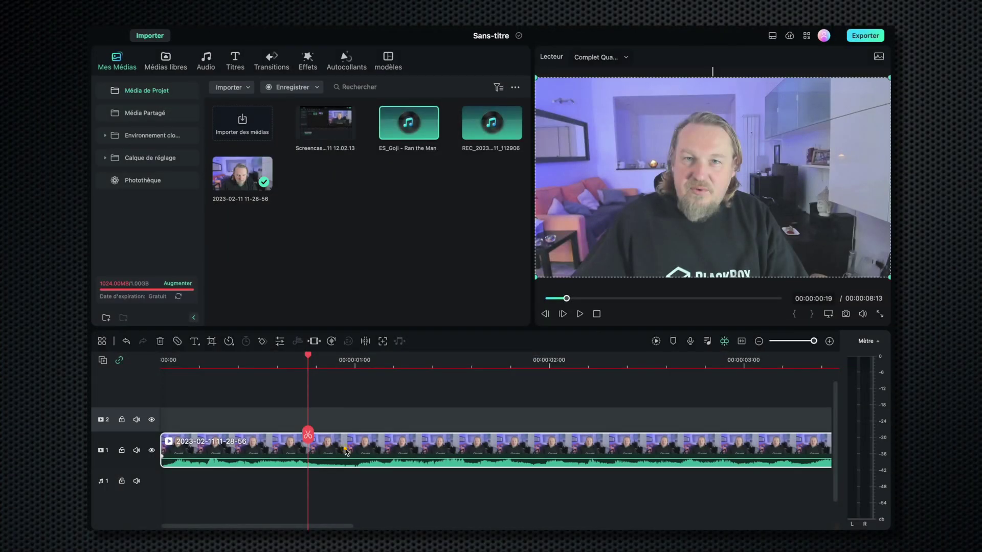
Add four volume keyframes to the video clip between about 0.8 s and 1.4 s.
{"action": "double_click", "coordinate": [346, 451]}
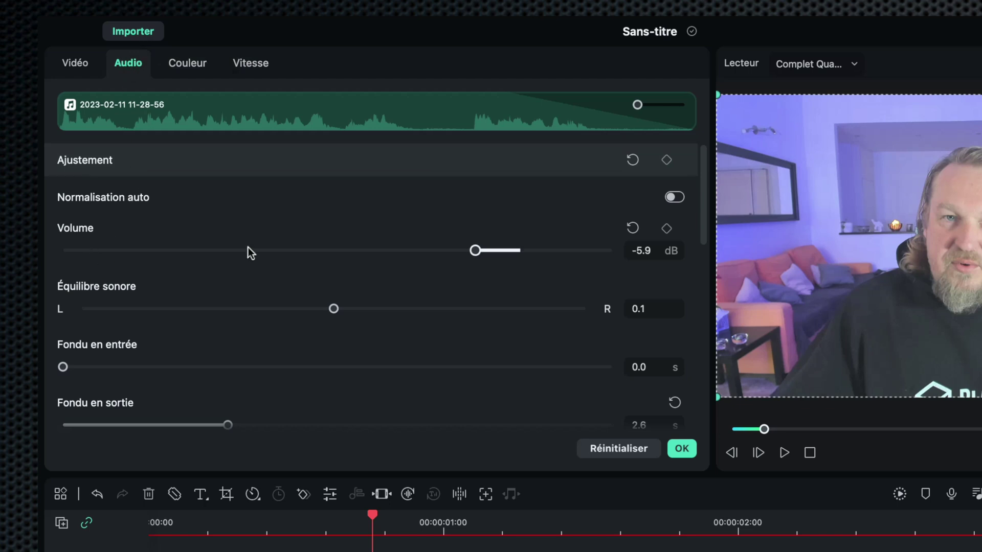
{"action": "left_click", "coordinate": [667, 228]}
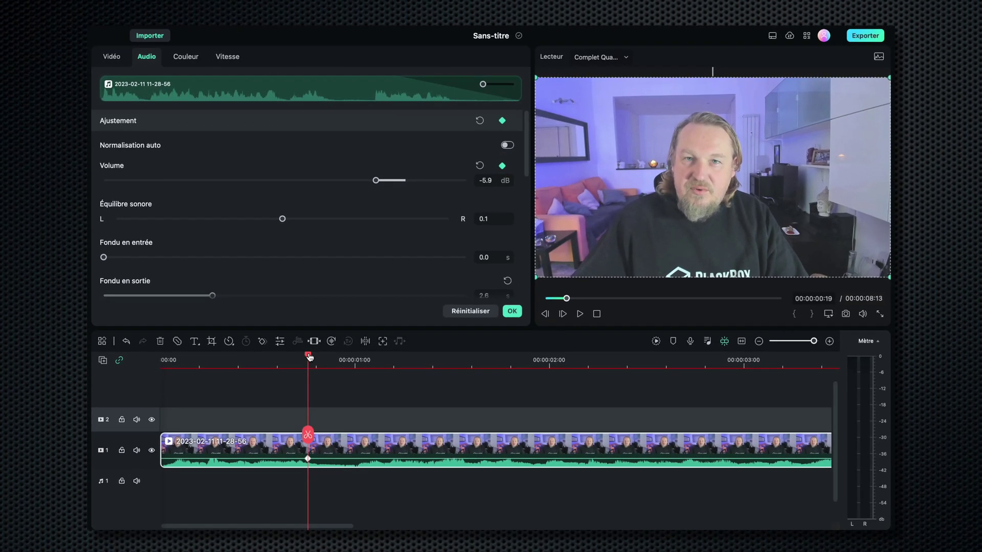
{"action": "left_click_drag", "start_coordinate": [310, 357], "coordinate": [433, 360]}
{"action": "left_click", "coordinate": [503, 167]}
{"action": "left_click", "coordinate": [503, 166]}
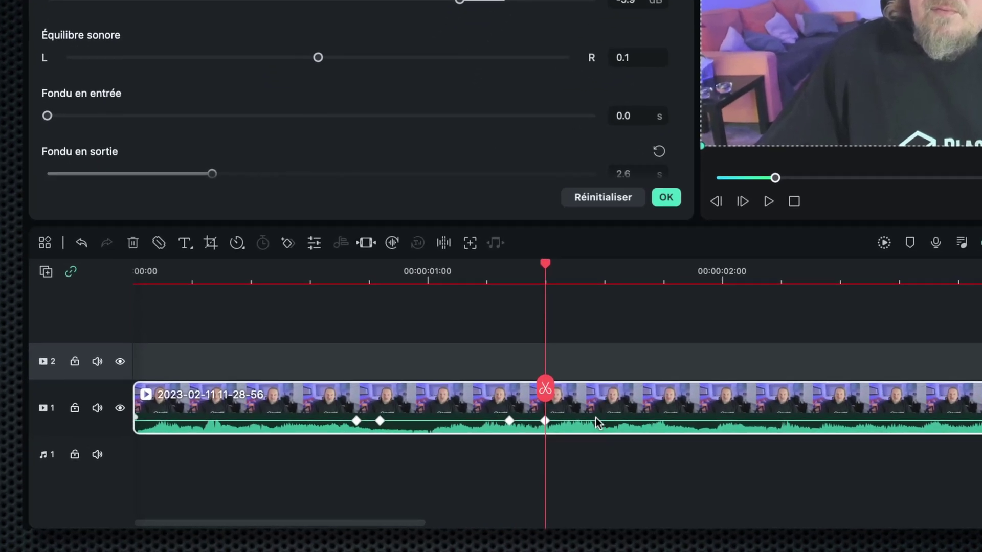
Lower the clip's volume line between the two middle keyframes and play the result from the start.
{"action": "left_click_drag", "start_coordinate": [406, 418], "coordinate": [404, 427]}
{"action": "left_click", "coordinate": [296, 329]}
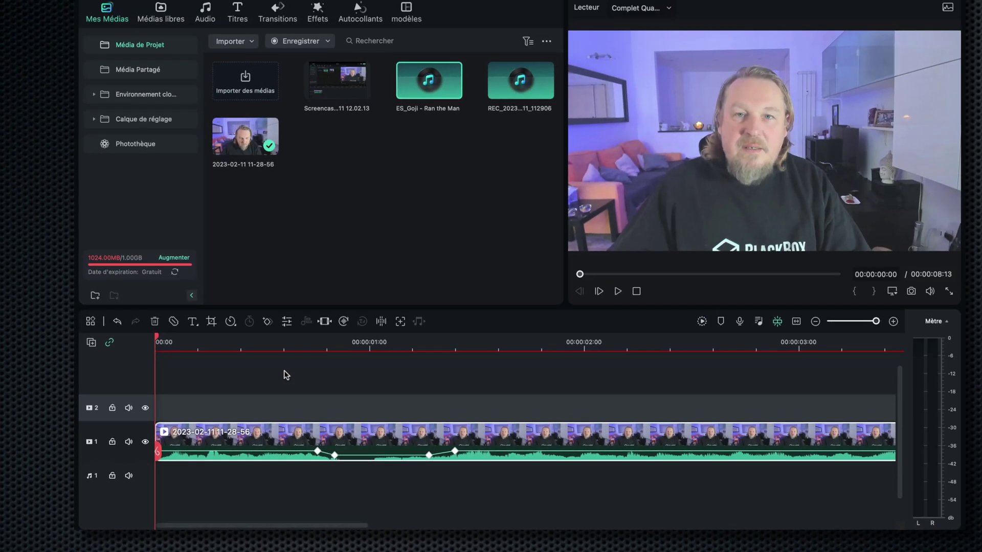
{"action": "key", "text": "space"}
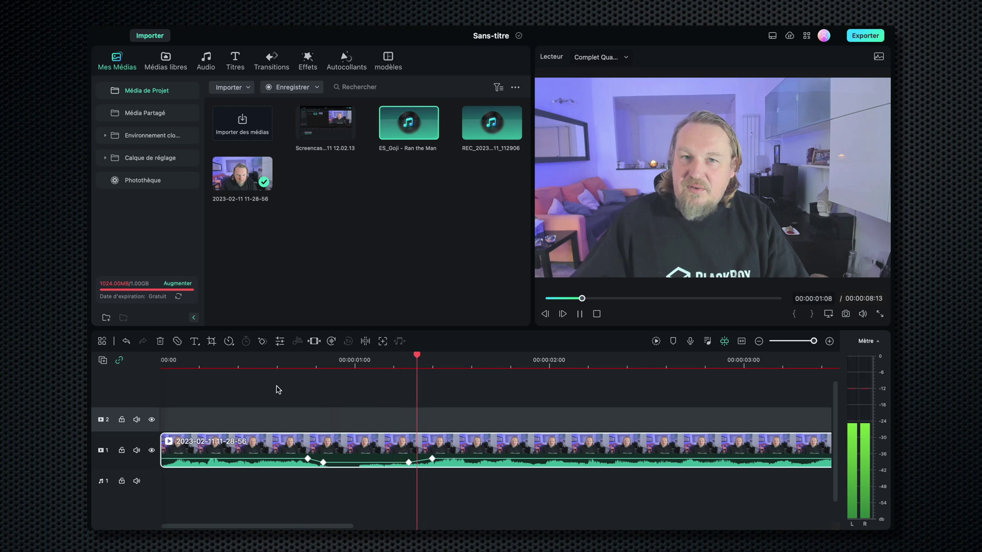
{"action": "key", "text": "space"}
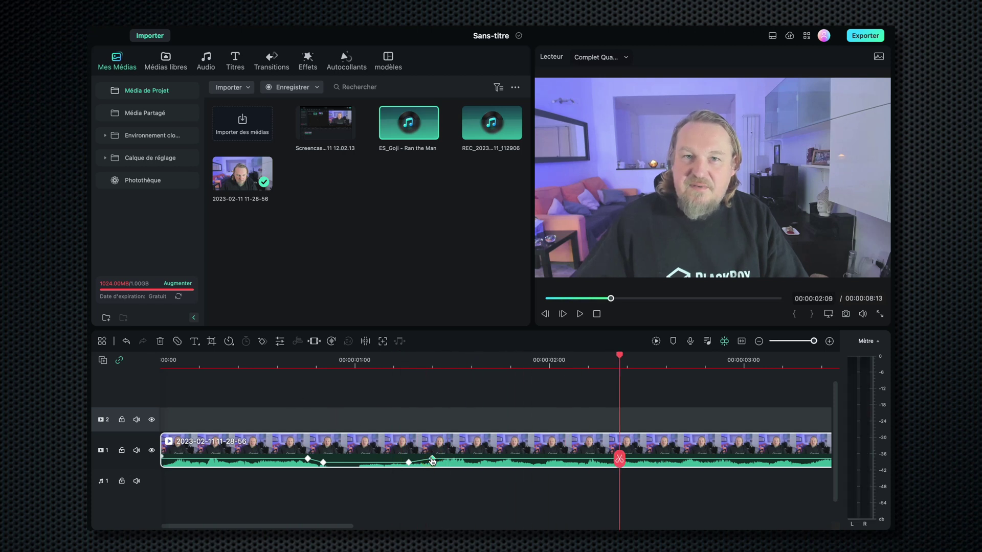
Move the last two volume keyframes to about 2.4 s and 2.6 s, and place the playhead before the first keyframe.
{"action": "left_click_drag", "start_coordinate": [431, 459], "coordinate": [669, 461]}
{"action": "left_click_drag", "start_coordinate": [408, 462], "coordinate": [635, 461]}
{"action": "left_click", "coordinate": [274, 360]}
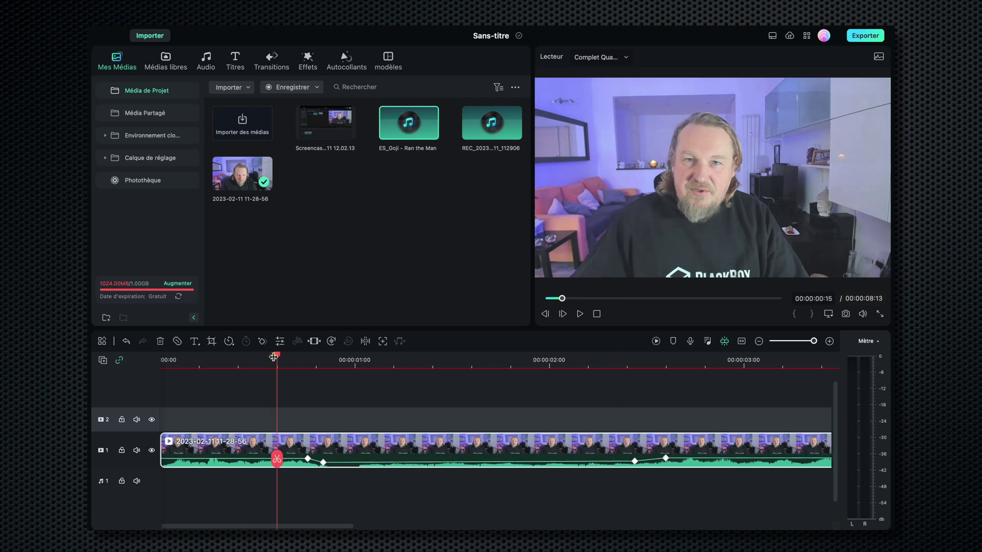
{"action": "key", "text": "space"}
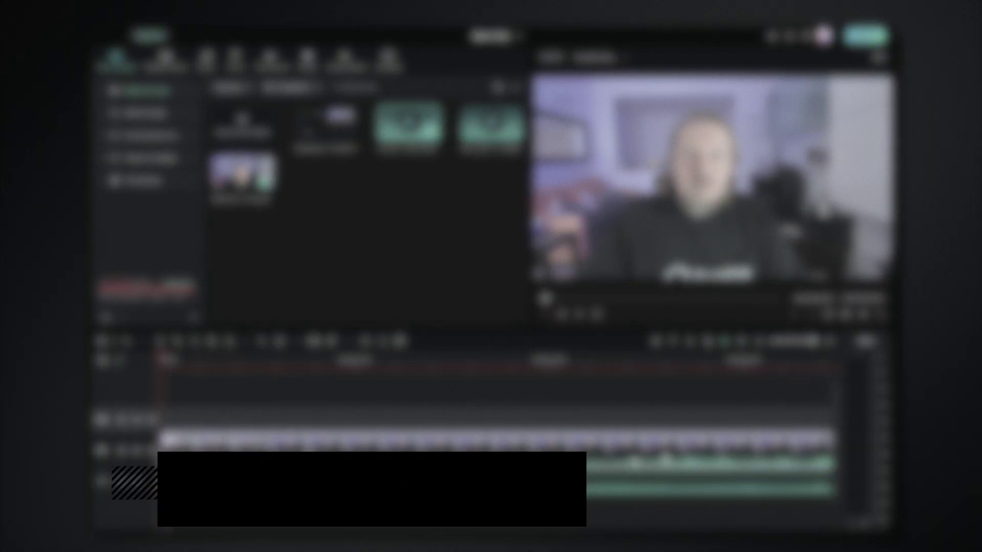
{"action": "right_click", "coordinate": [253, 445]}
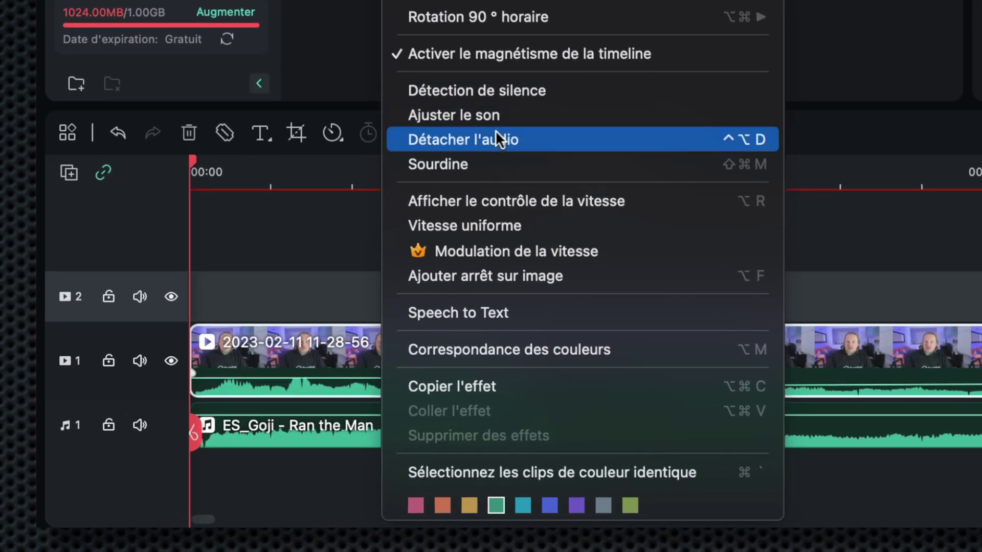
{"action": "left_click", "coordinate": [495, 131]}
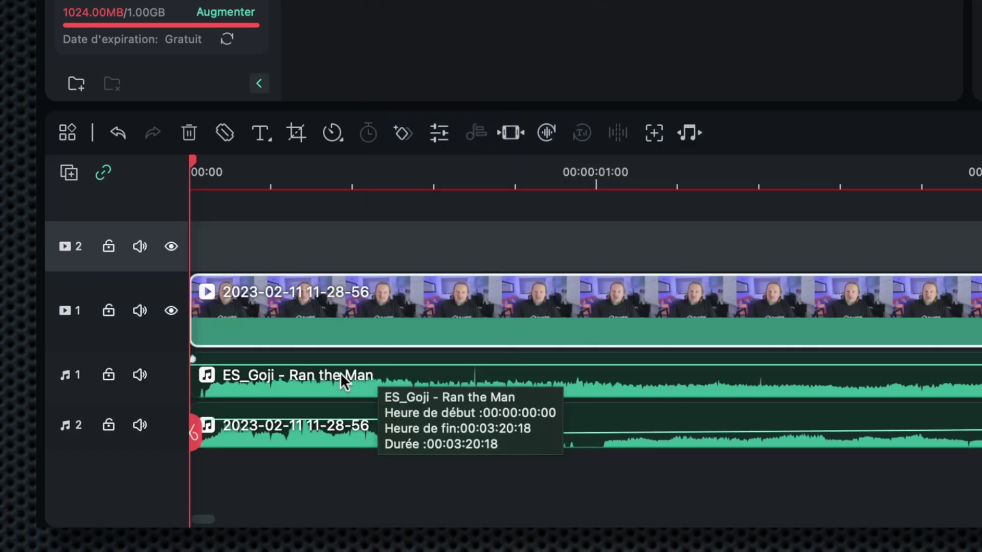
{"action": "left_click", "coordinate": [340, 372]}
{"action": "left_click", "coordinate": [333, 420]}
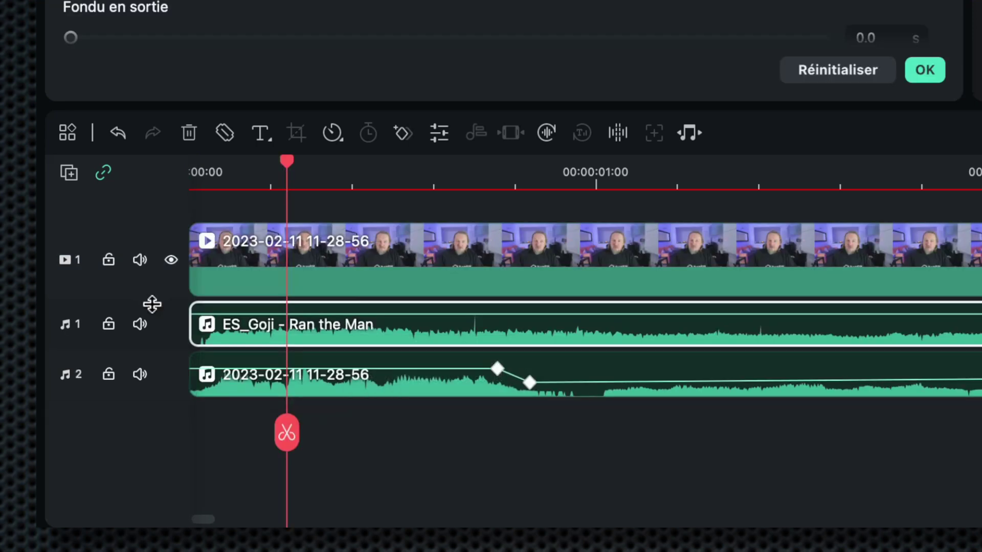
Increase the height of the audio track holding ES_Goji - Ran the Man to enlarge its waveform.
{"action": "left_click", "coordinate": [152, 304]}
{"action": "left_click_drag", "start_coordinate": [151, 304], "coordinate": [145, 169]}
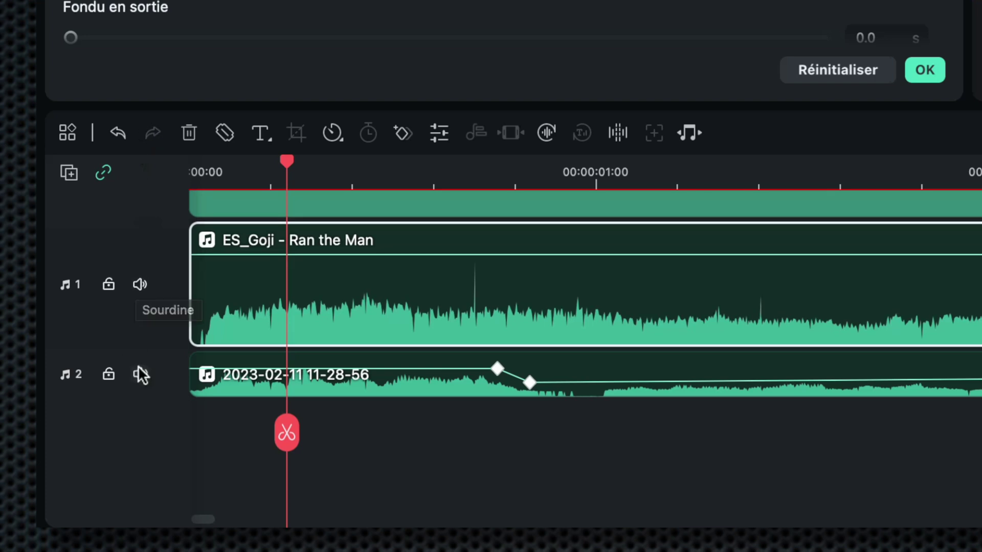
{"action": "left_click_drag", "start_coordinate": [158, 351], "coordinate": [143, 200]}
{"action": "scroll", "coordinate": [562, 421], "scroll_direction": "up", "scroll_amount": 3}
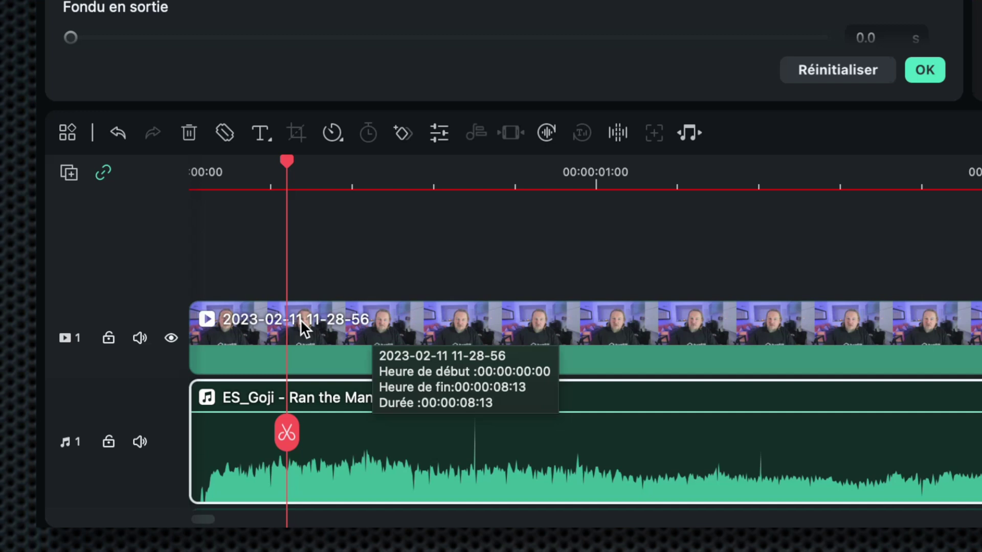
Mute the ES_Goji - Ran the Man audio track and move the playhead to 00:00:00:10.
{"action": "left_click", "coordinate": [409, 455]}
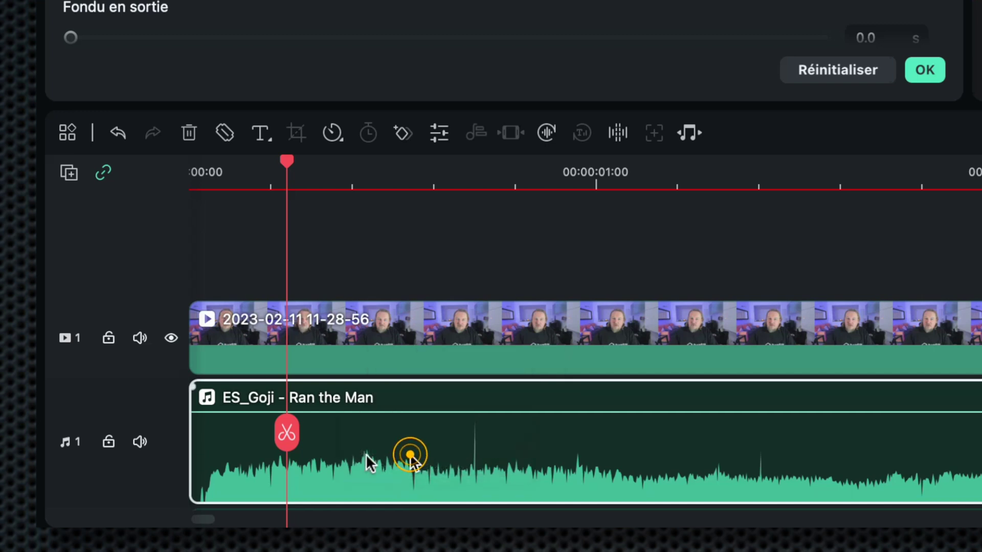
{"action": "left_click", "coordinate": [140, 443]}
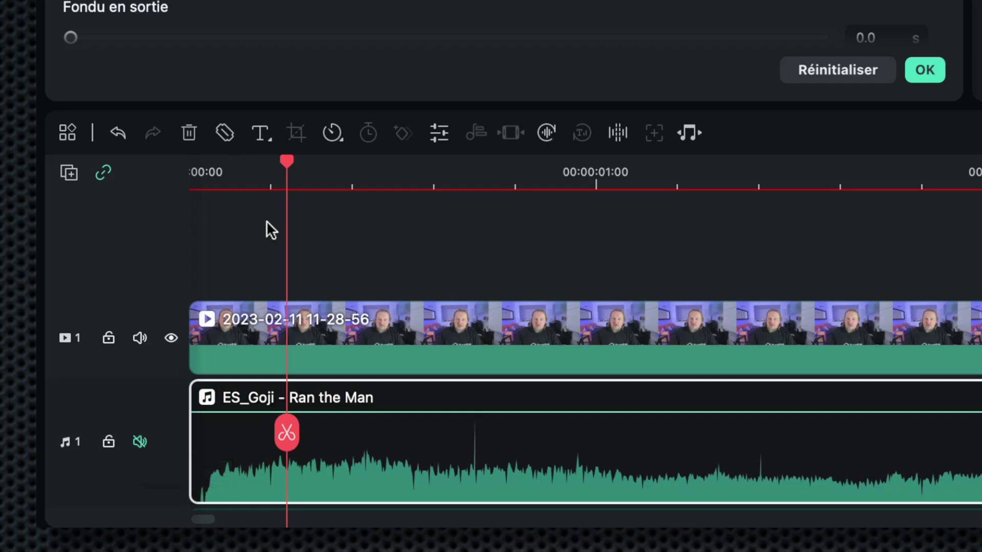
{"action": "left_click_drag", "start_coordinate": [291, 166], "coordinate": [363, 169]}
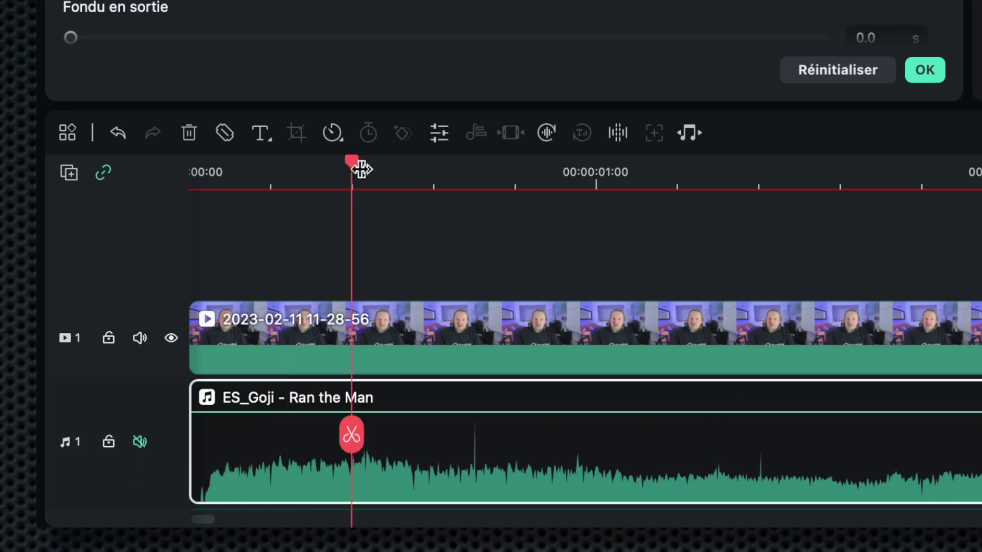
{"action": "left_click", "coordinate": [69, 173]}
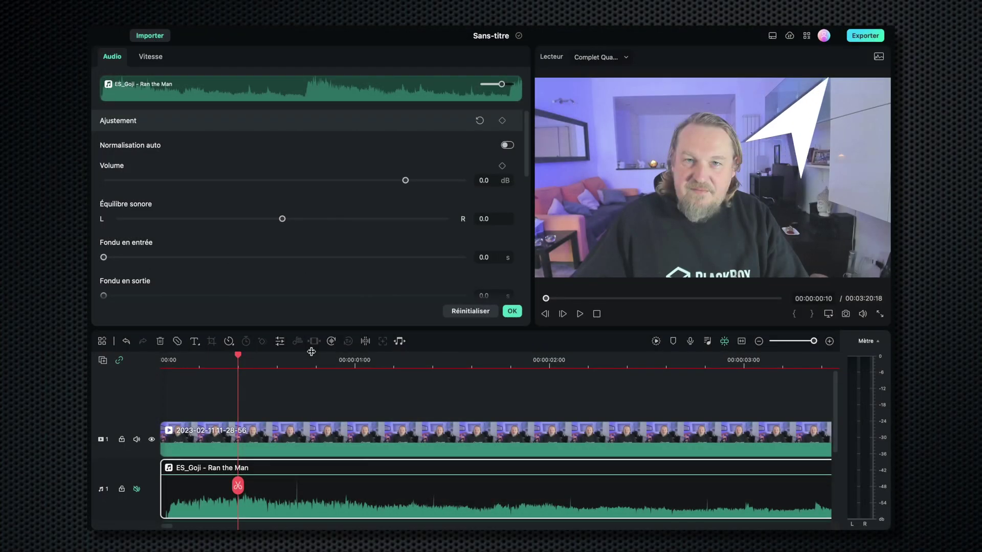
Open the local export settings and switch the output format between WAV and MP3.
{"action": "left_click", "coordinate": [864, 36]}
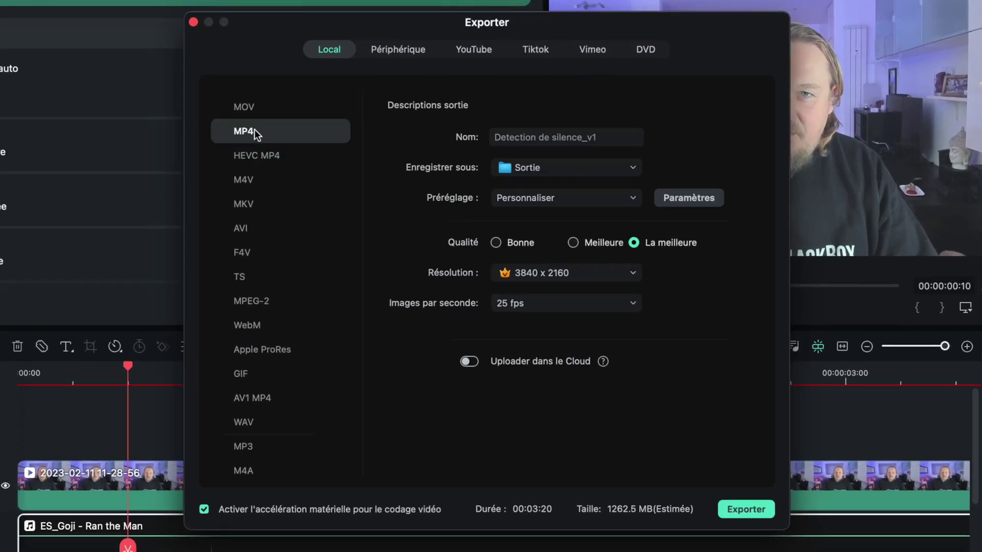
{"action": "left_click", "coordinate": [260, 426]}
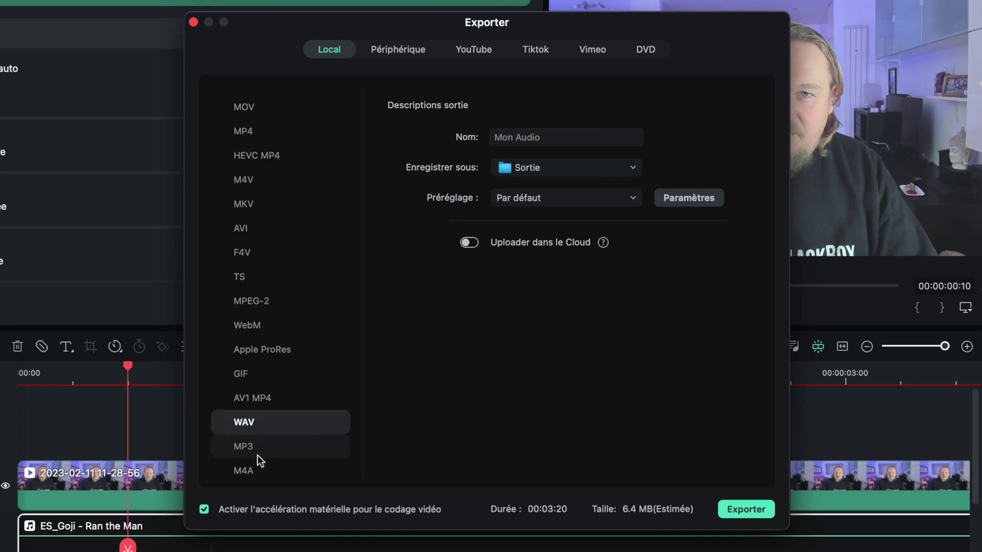
{"action": "left_click", "coordinate": [253, 450]}
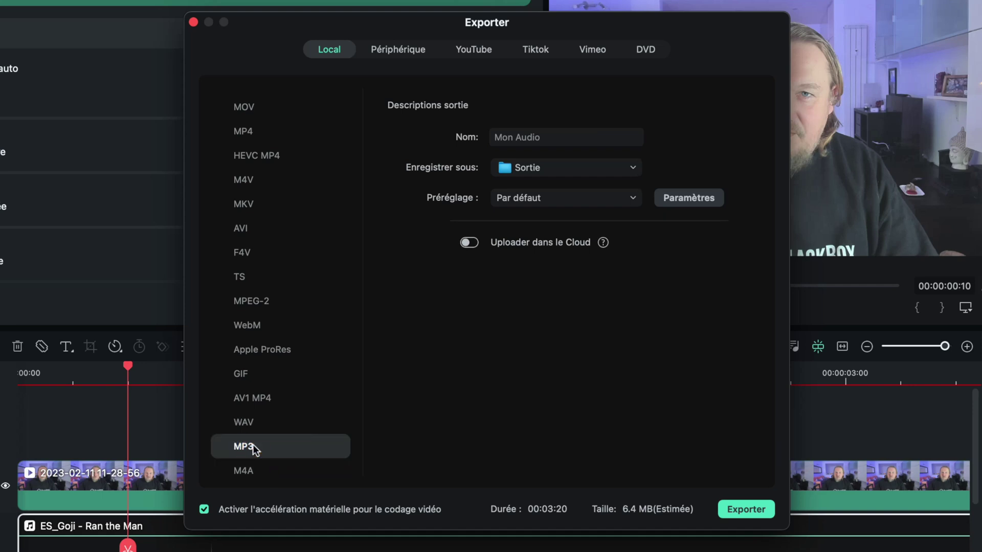
{"action": "left_click", "coordinate": [254, 422]}
{"action": "left_click", "coordinate": [252, 439]}
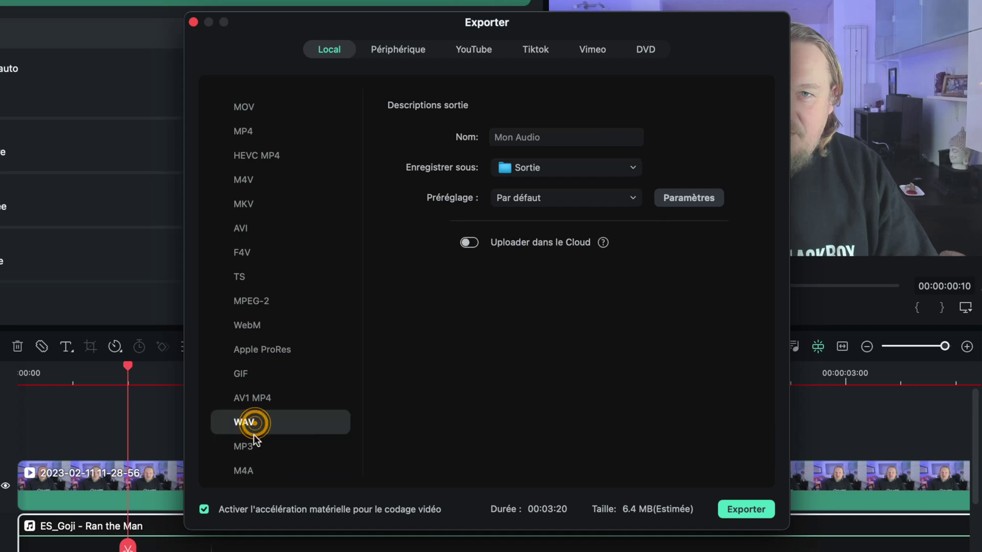